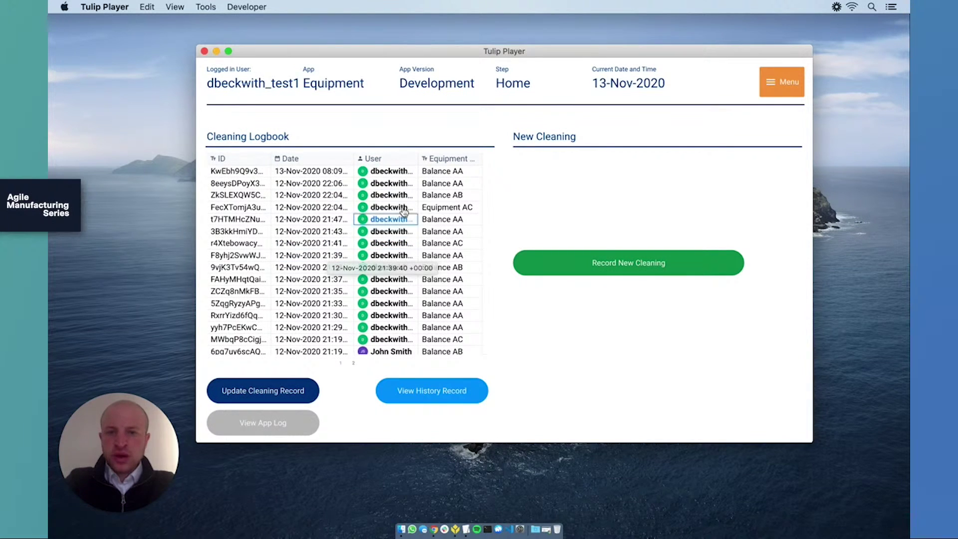
# Record a new cleaning of Balance AA with Solution 11 and save it.
pyautogui.scroll(-1, 449, 252)
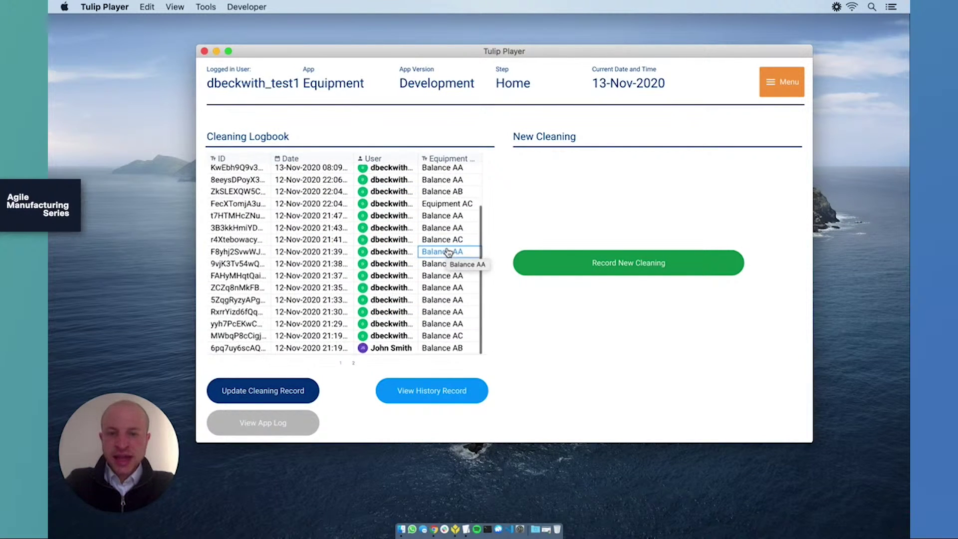
pyautogui.scroll(3, 447, 279)
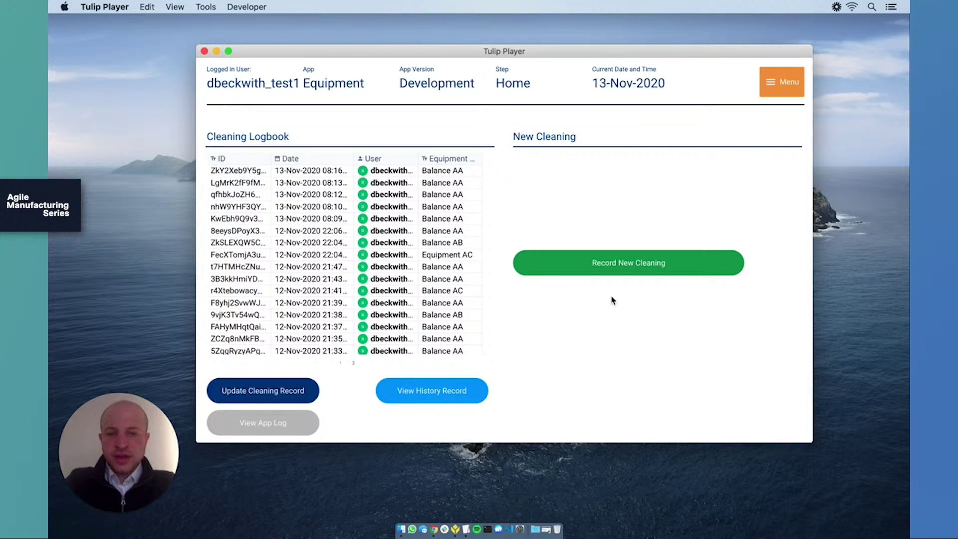
pyautogui.click(638, 258)
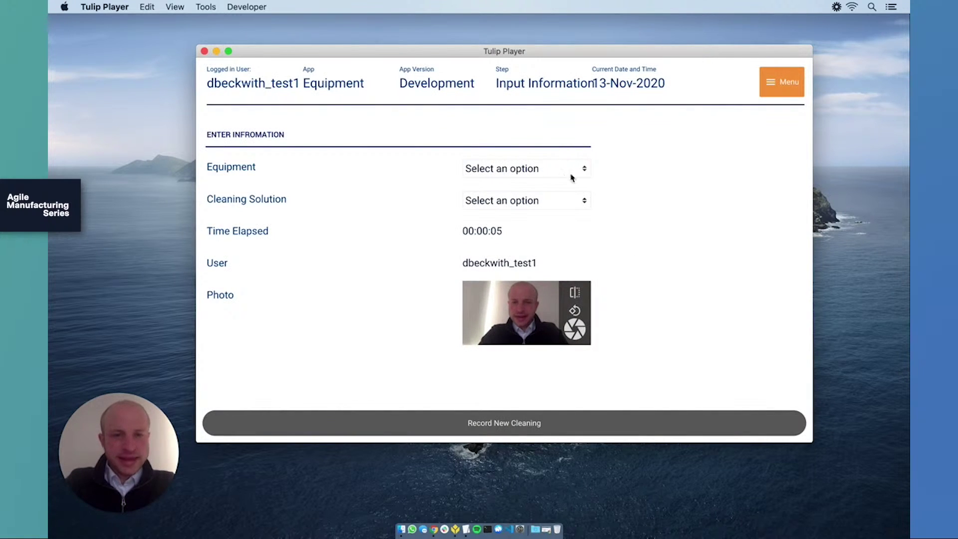
pyautogui.click(541, 174)
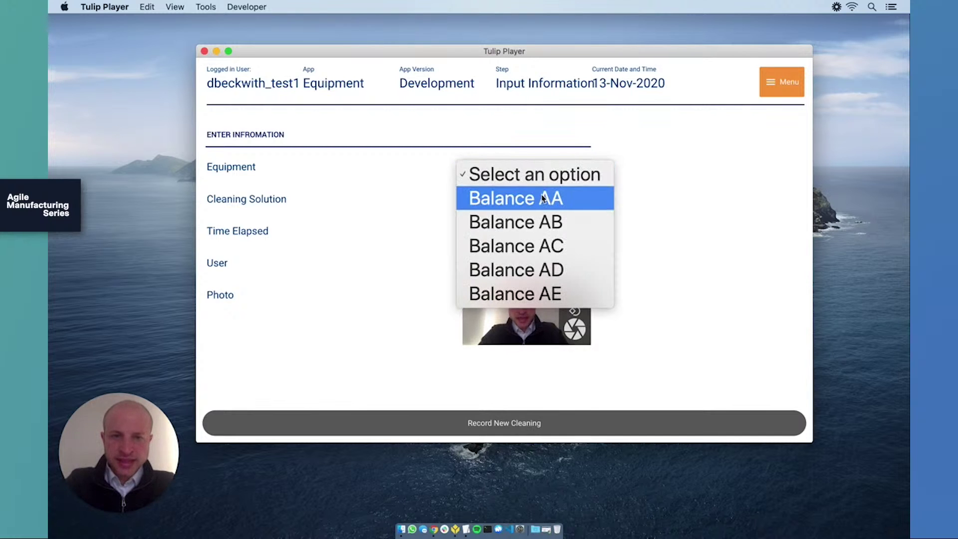
pyautogui.click(579, 200)
pyautogui.click(580, 201)
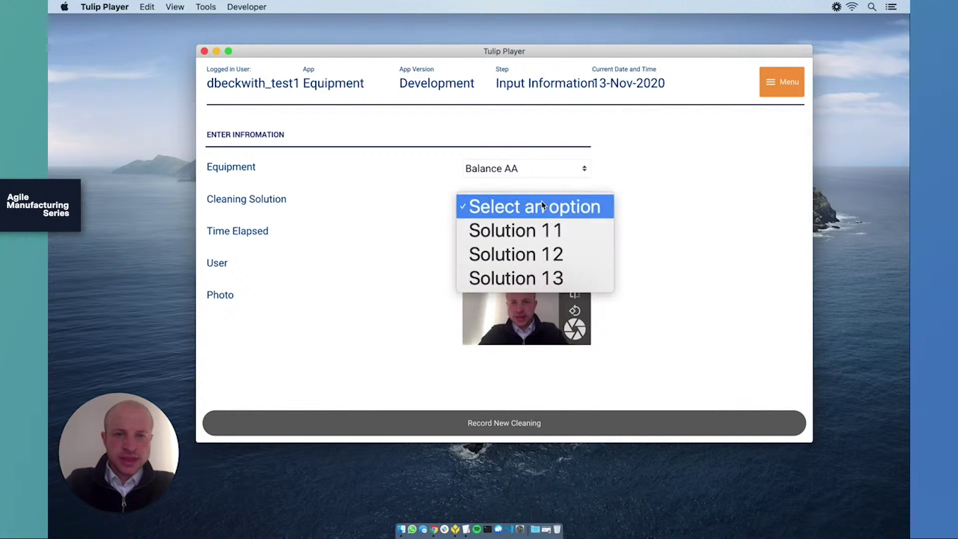
pyautogui.click(524, 231)
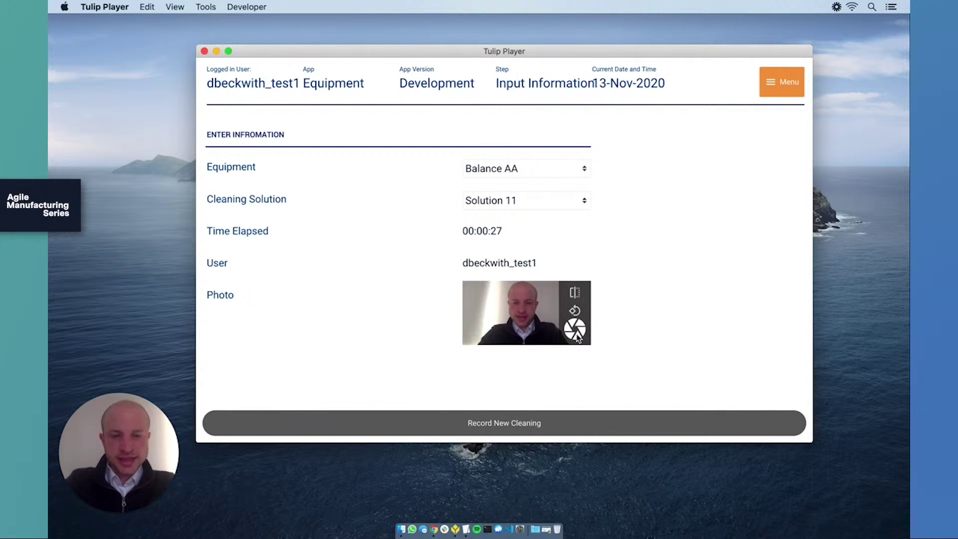
pyautogui.click(563, 422)
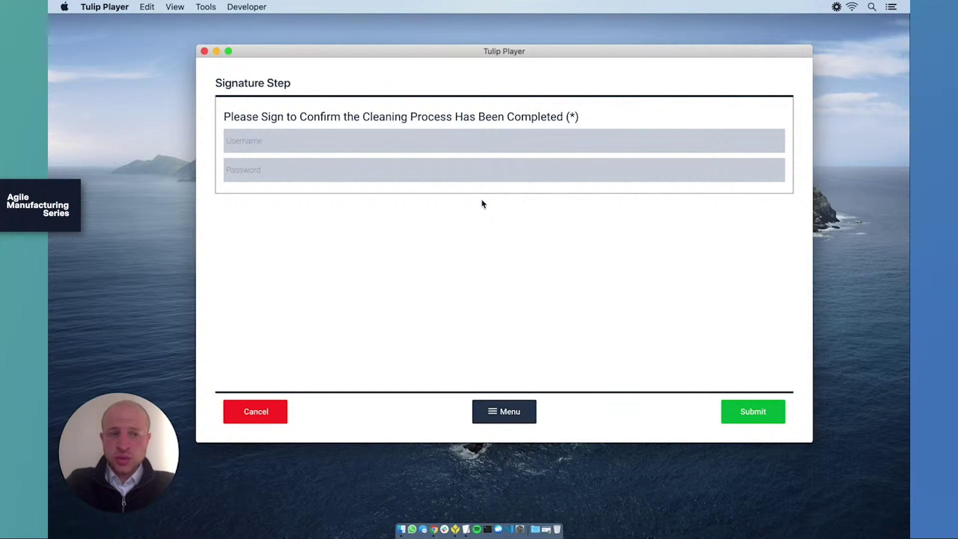
# Sign off the Balance AA cleaning with the signer's username and account password.
pyautogui.click(475, 131)
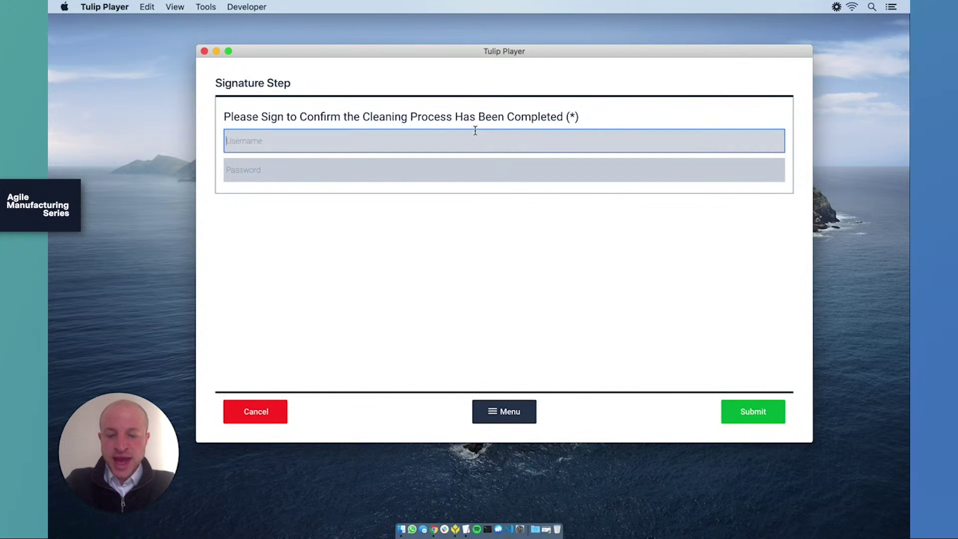
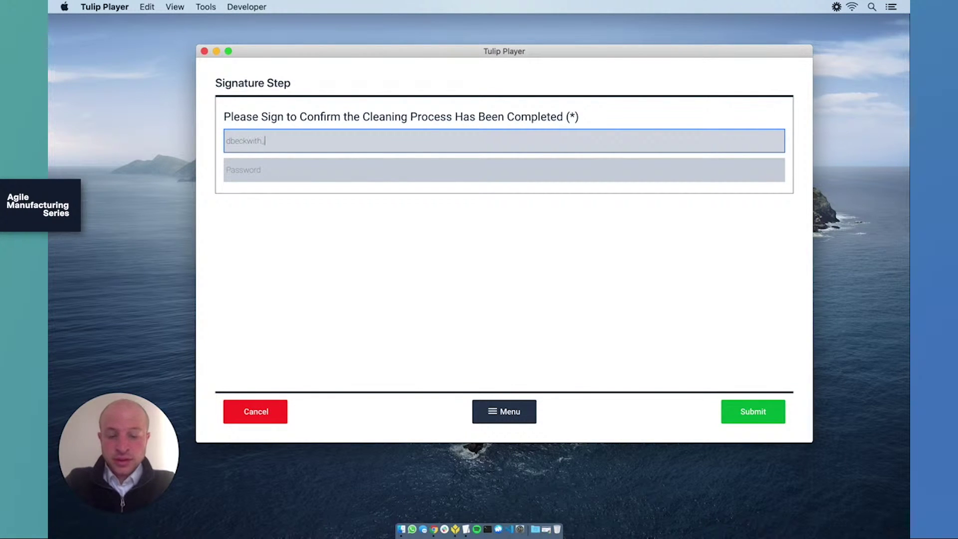
pyautogui.click(407, 170)
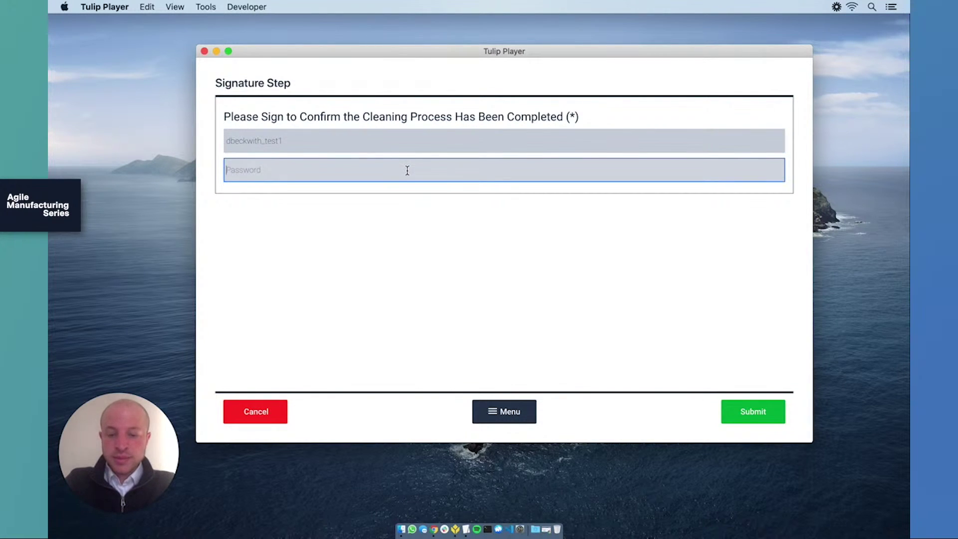
pyautogui.press('super+v')
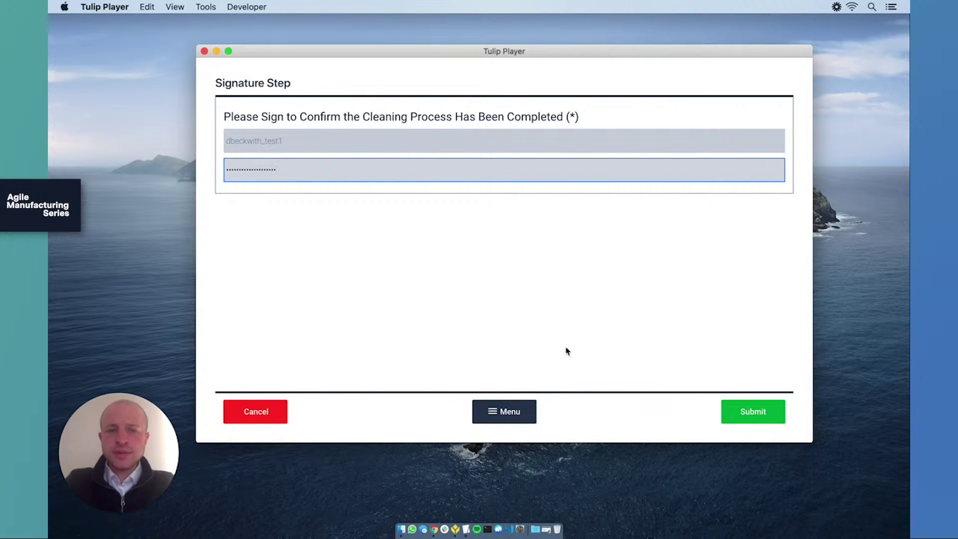
pyautogui.click(739, 412)
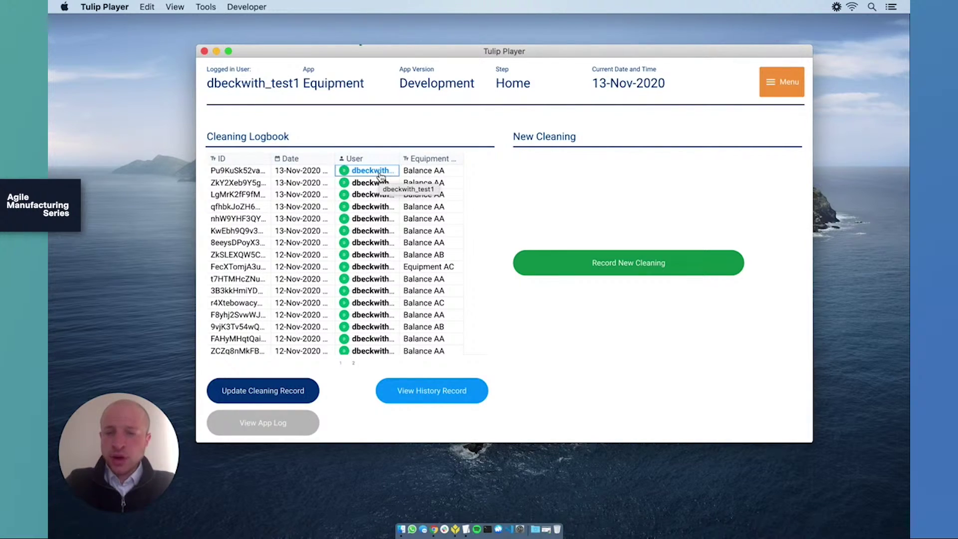
# Select the newest cleaning record in the logbook and open it for updating.
pyautogui.click(380, 175)
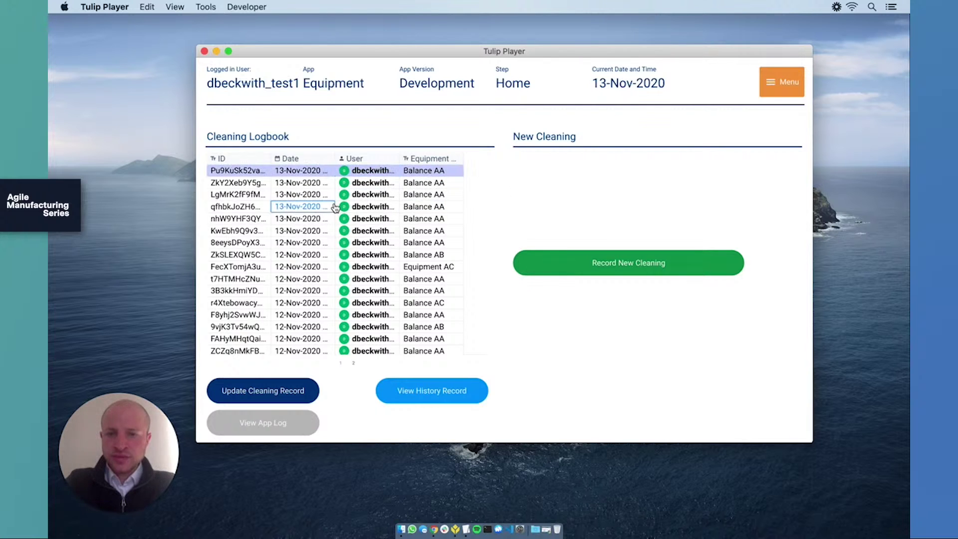
pyautogui.click(312, 174)
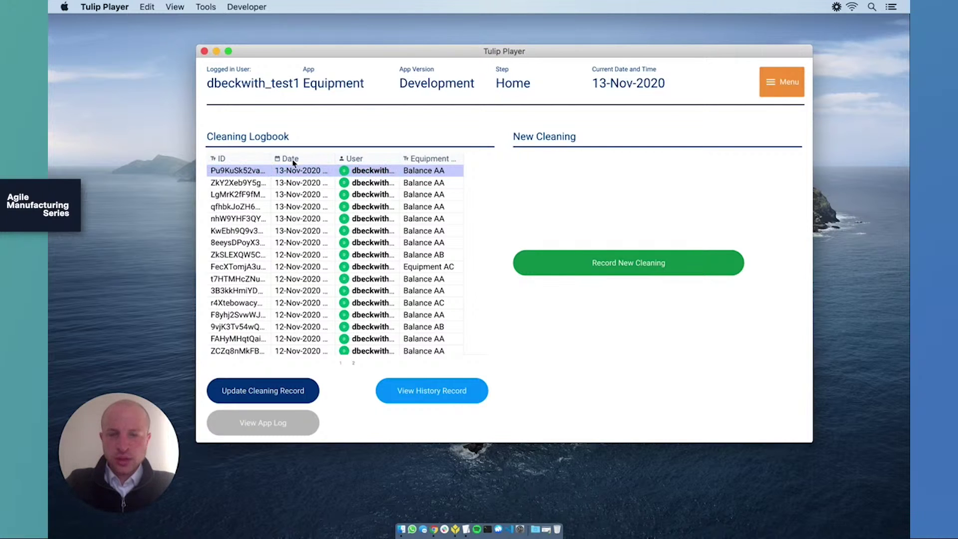
pyautogui.click(294, 390)
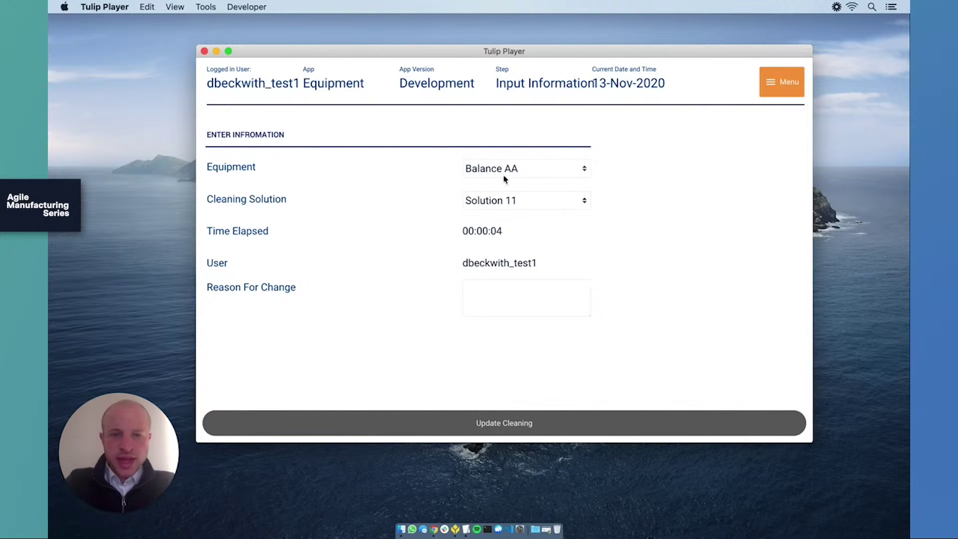
# Change the cleaning solution to Solution 12 with reason 'Misread the label' and save.
pyautogui.click(536, 206)
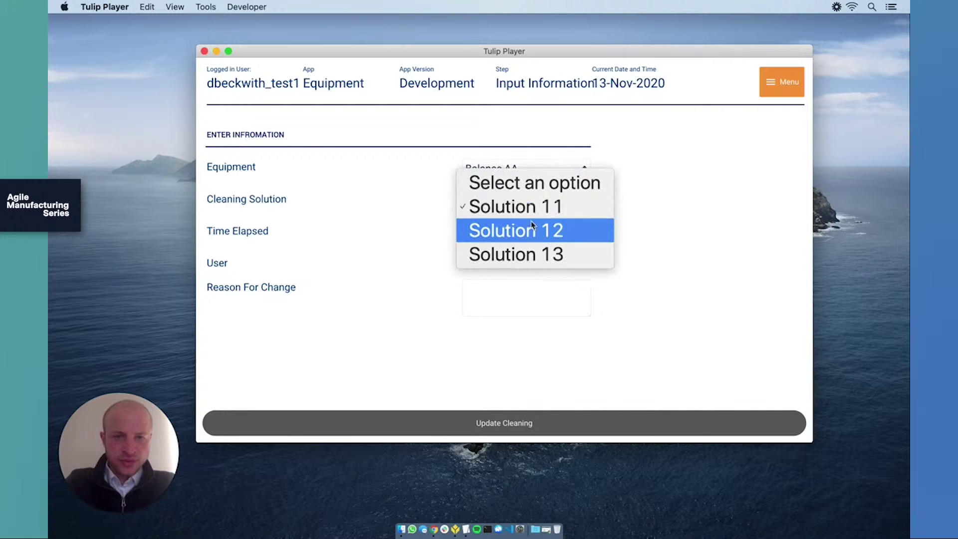
pyautogui.click(575, 233)
pyautogui.click(556, 288)
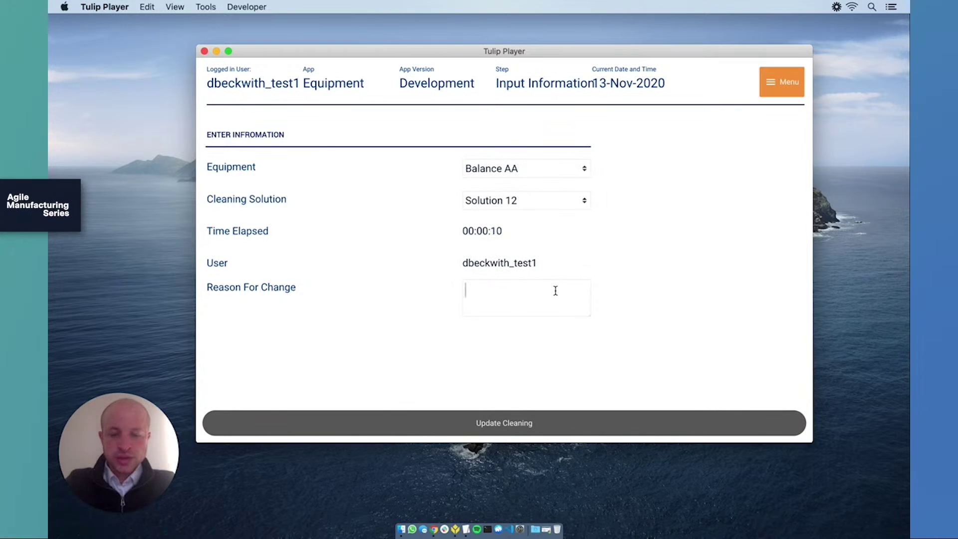
pyautogui.write('Mis')
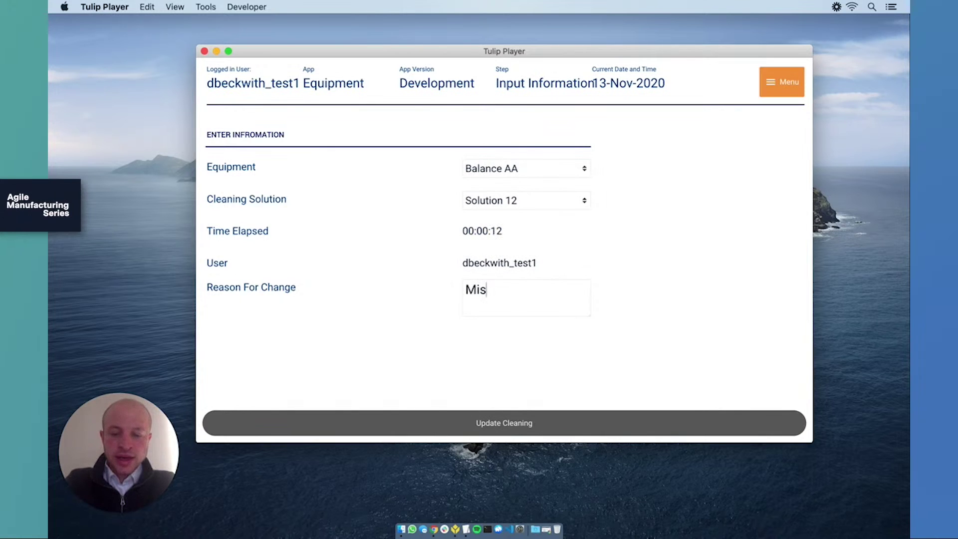
pyautogui.write('read t')
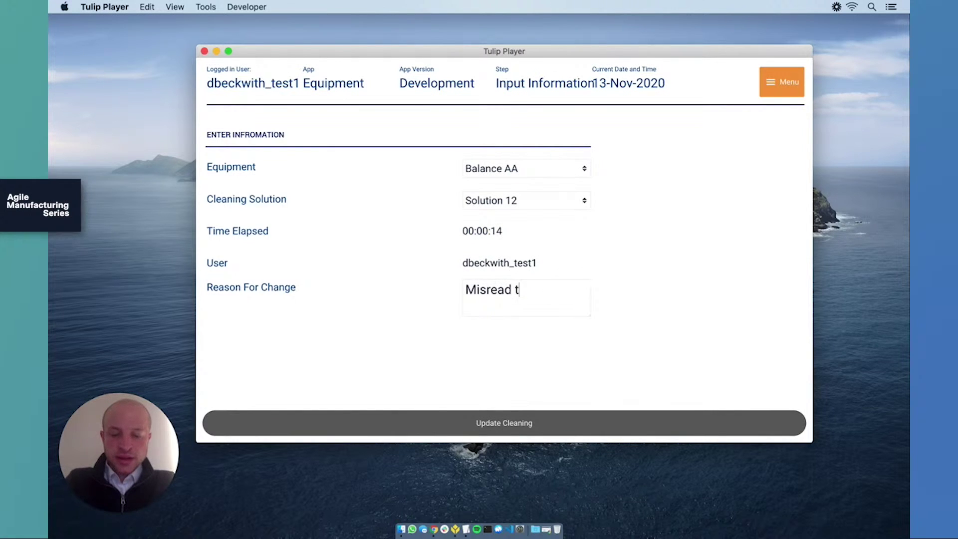
pyautogui.write('he label')
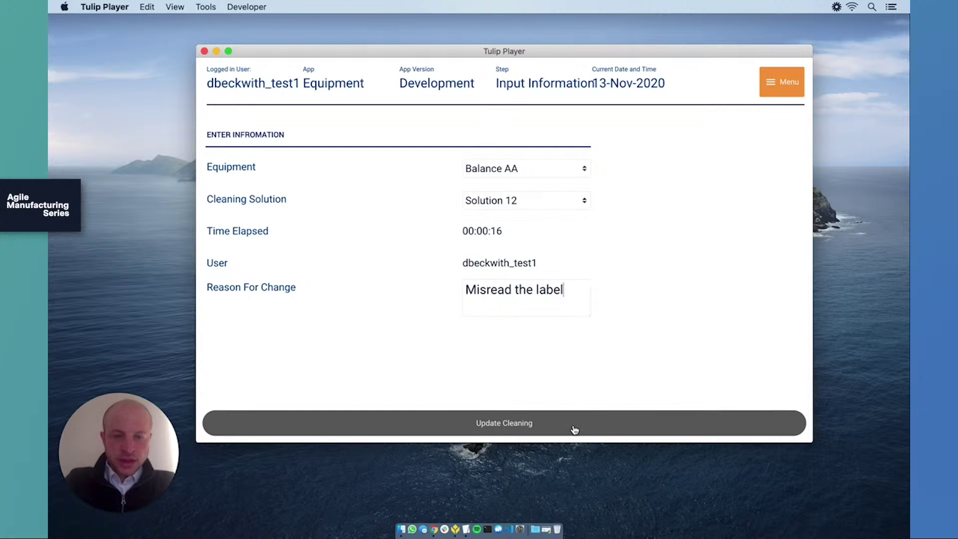
pyautogui.click(575, 429)
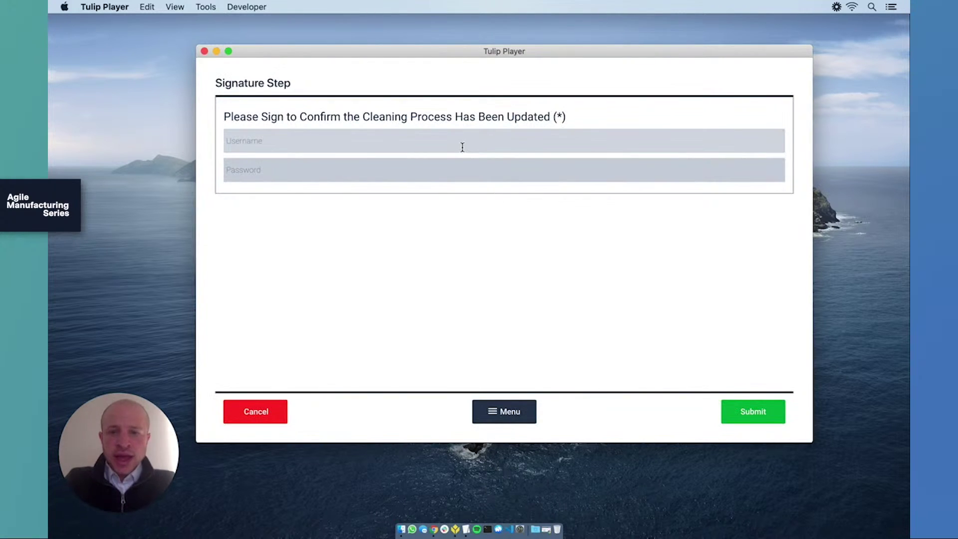
# Sign the record update with the signer's username and account password.
pyautogui.click(452, 170)
pyautogui.click(418, 132)
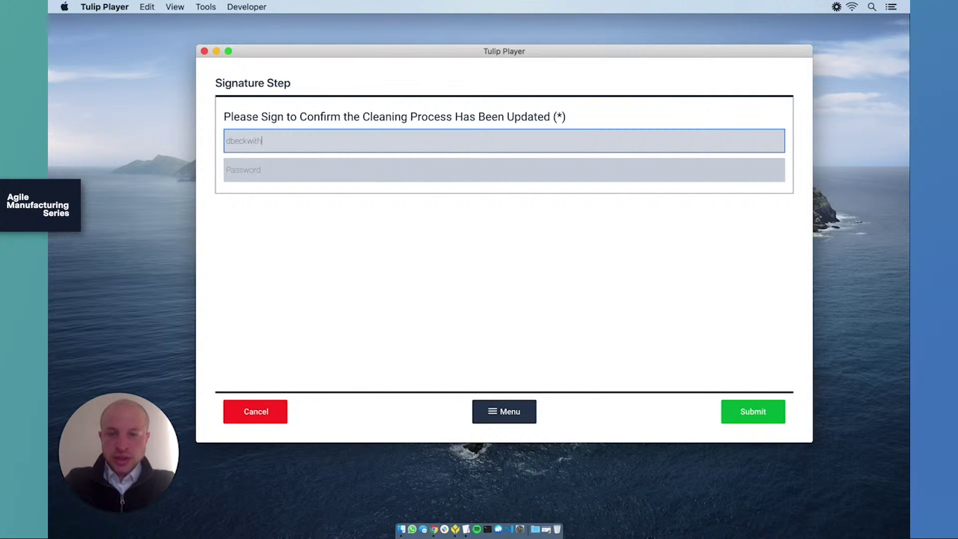
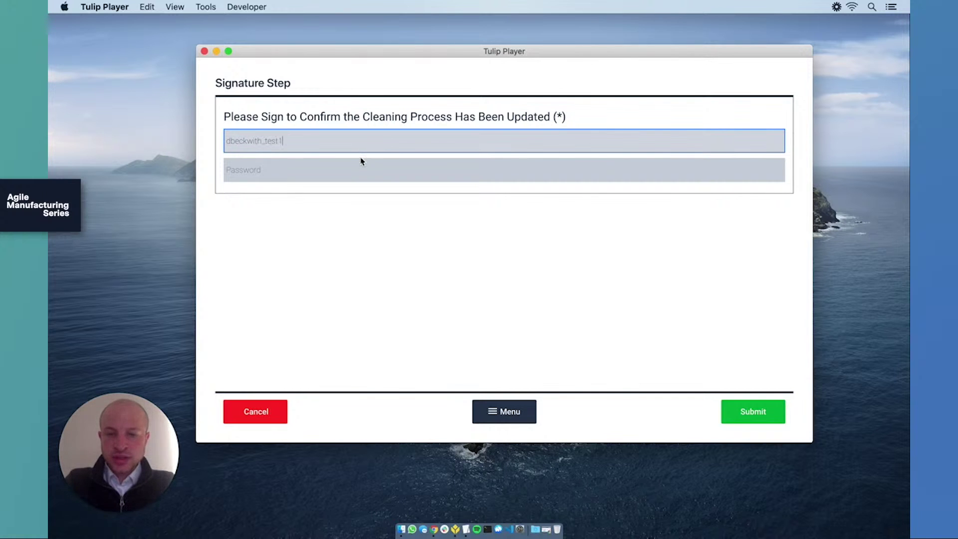
pyautogui.click(356, 167)
pyautogui.press('super+v')
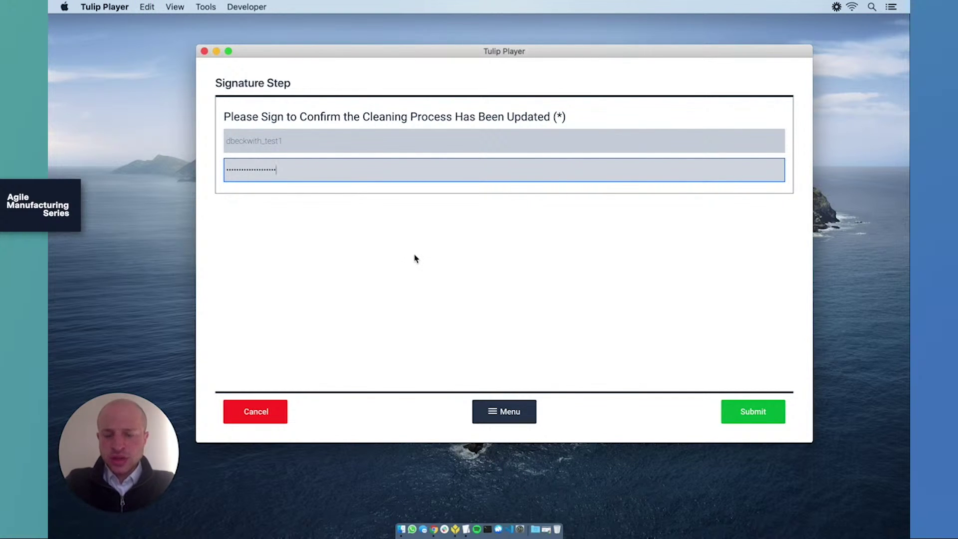
pyautogui.click(759, 413)
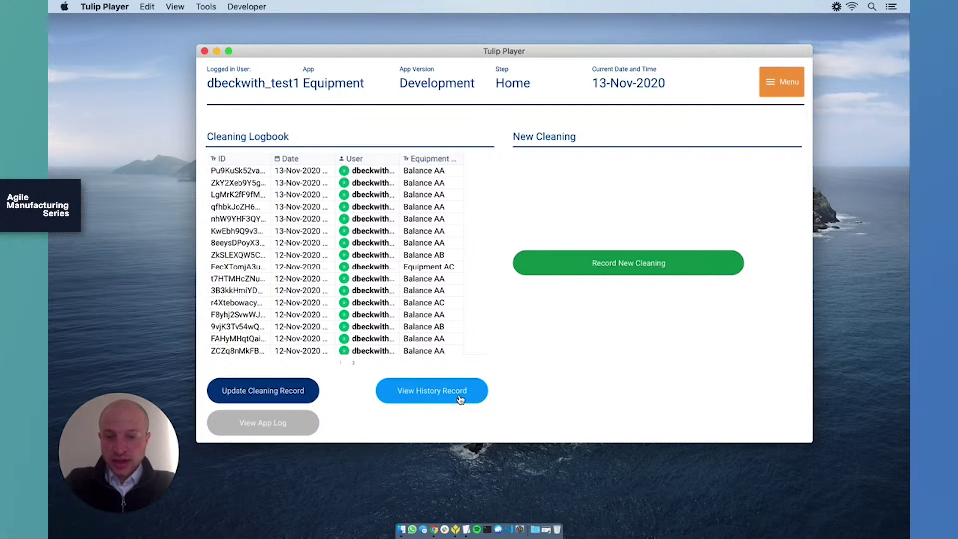
# Open the audit trail for the newest cleaning record.
pyautogui.click(443, 399)
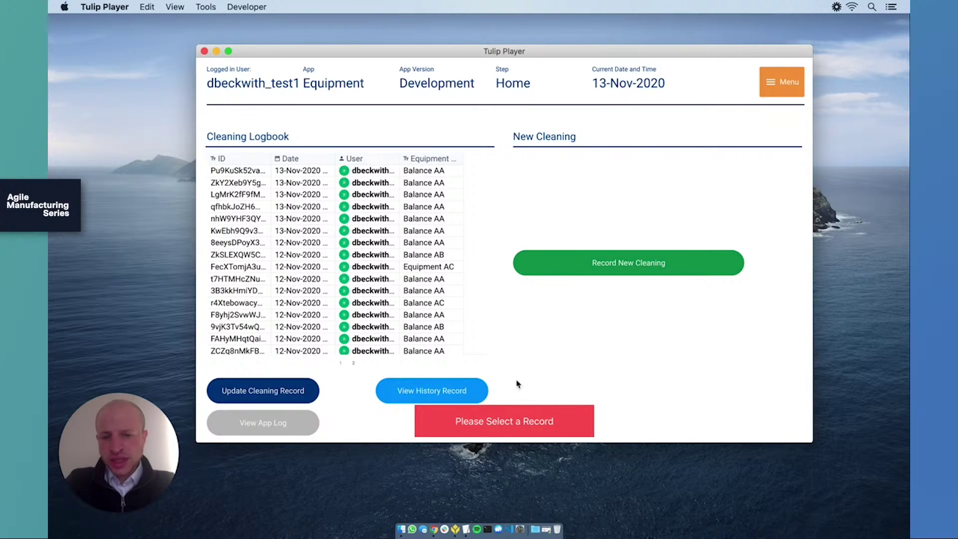
pyautogui.click(367, 171)
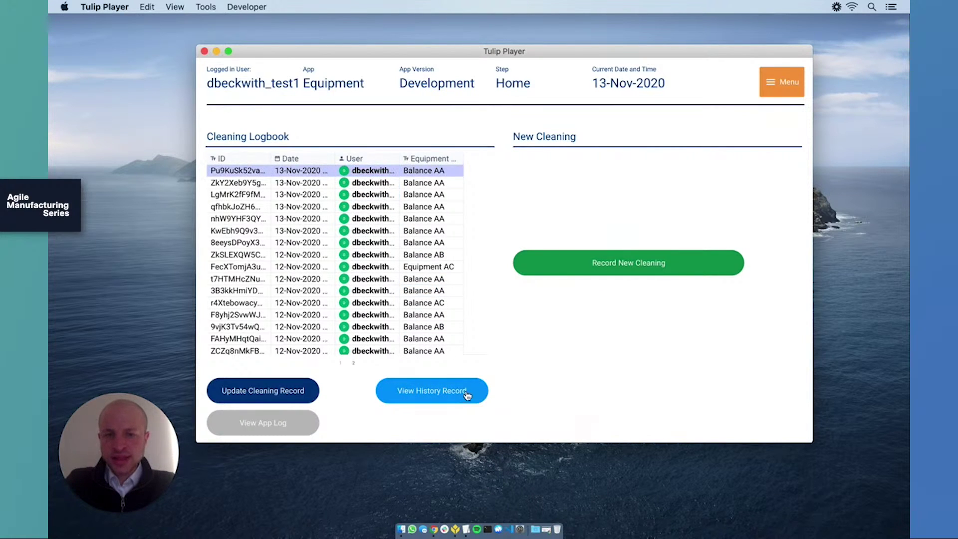
pyautogui.click(450, 400)
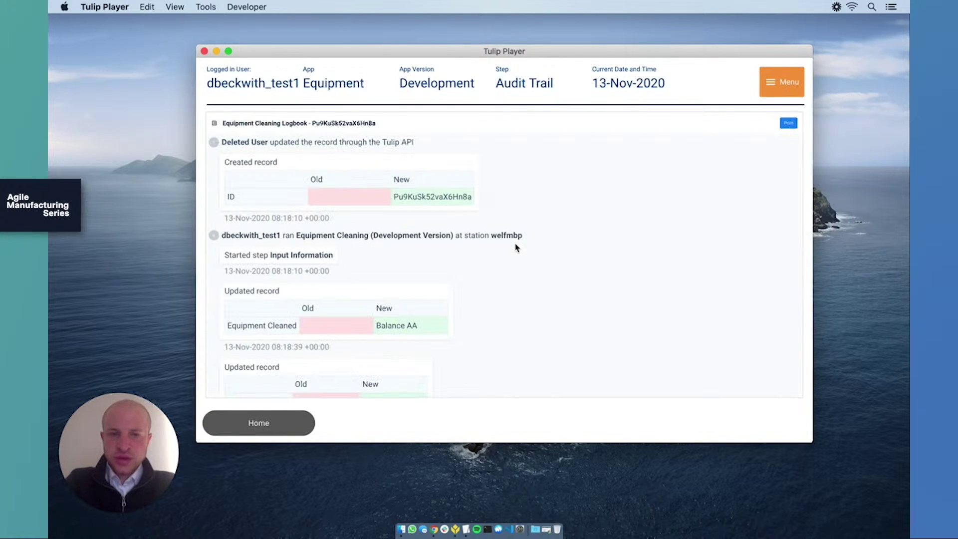
# Scroll the audit history down to the final Signature Step entry, then return Home.
pyautogui.scroll(-2, 517, 248)
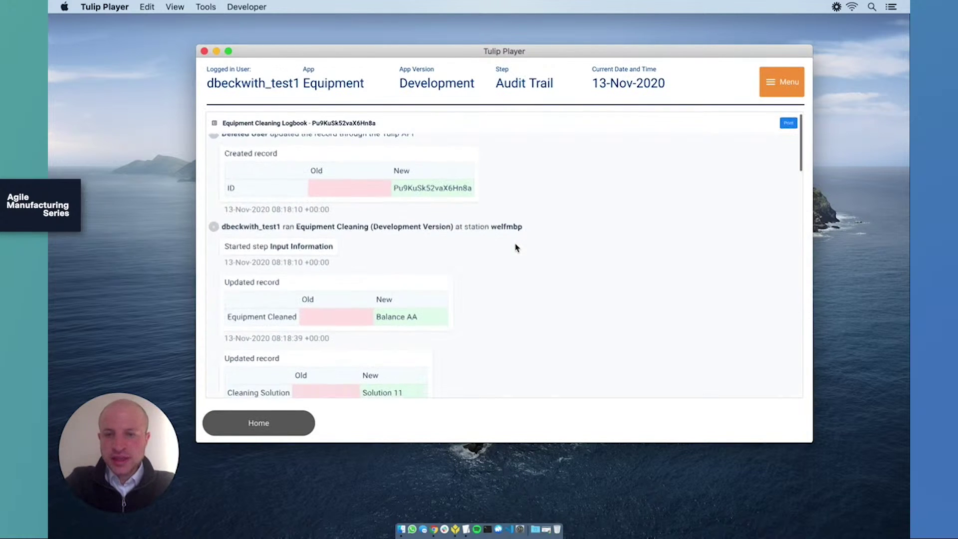
pyautogui.scroll(-2, 517, 248)
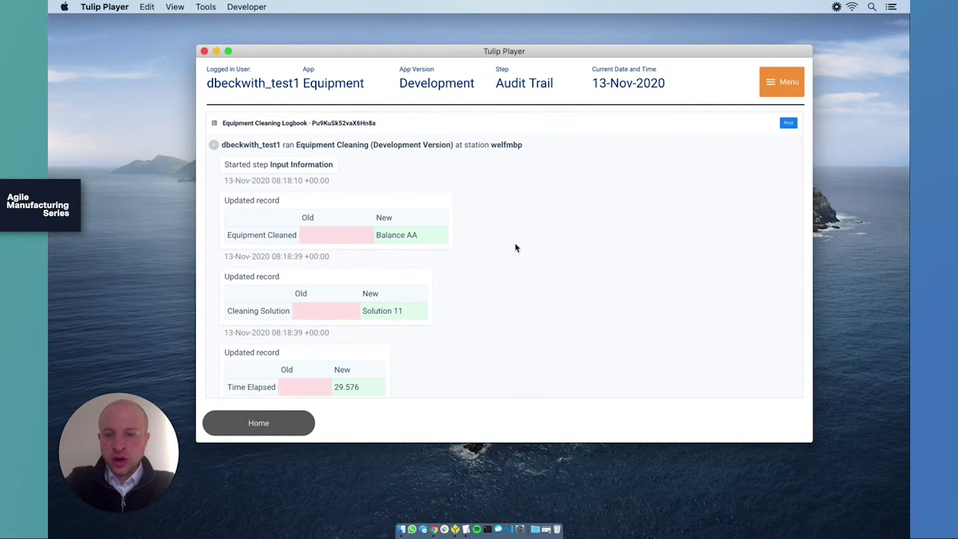
pyautogui.scroll(-1, 517, 248)
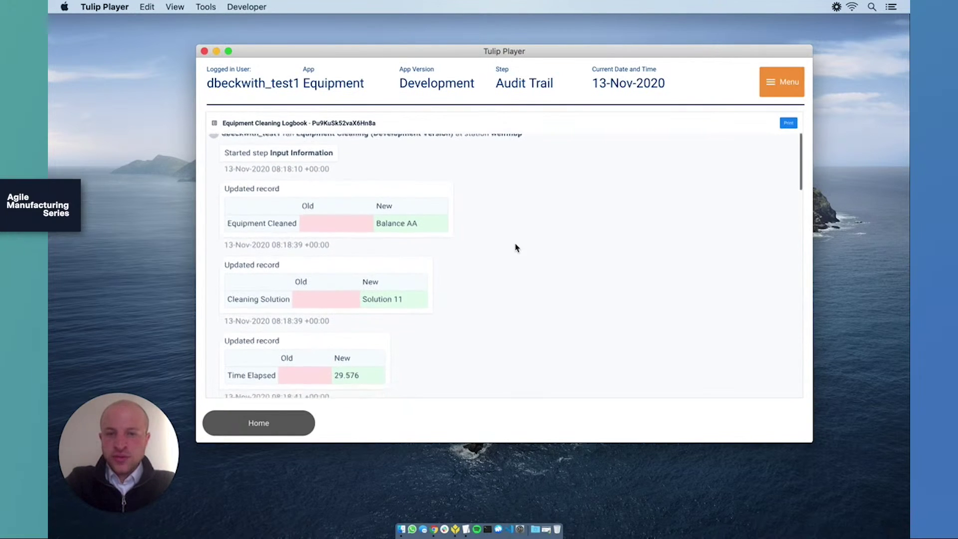
pyautogui.scroll(-8, 359, 278)
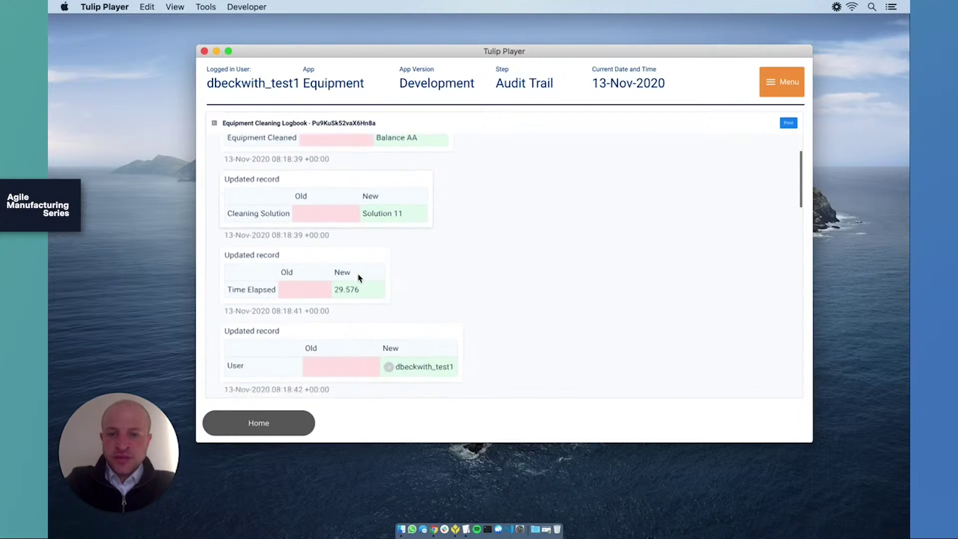
pyautogui.scroll(-8, 481, 232)
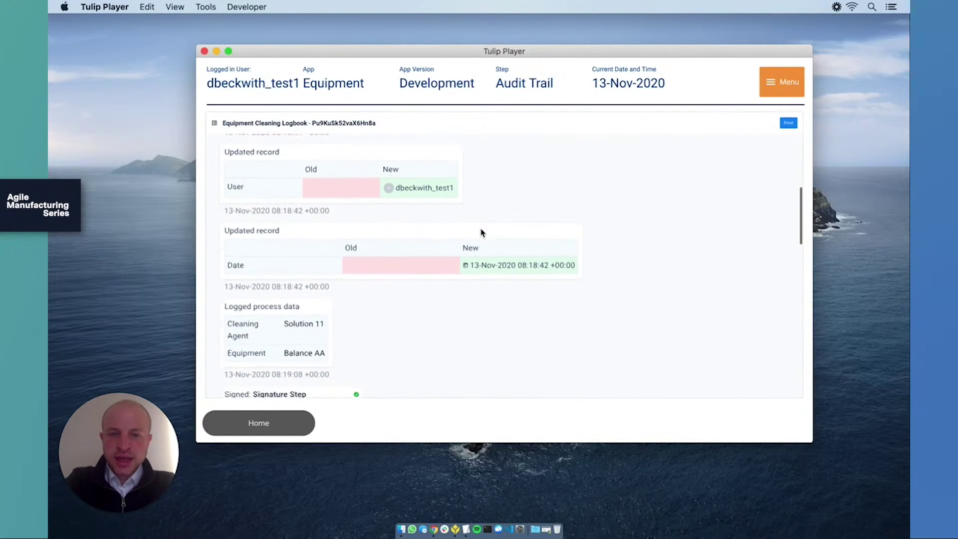
pyautogui.scroll(-10, 530, 332)
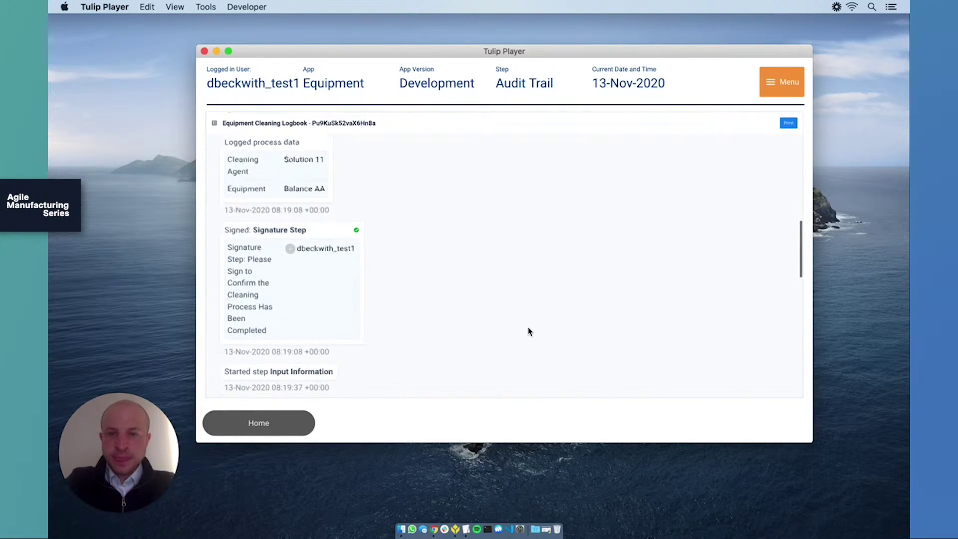
pyautogui.scroll(-3, 531, 332)
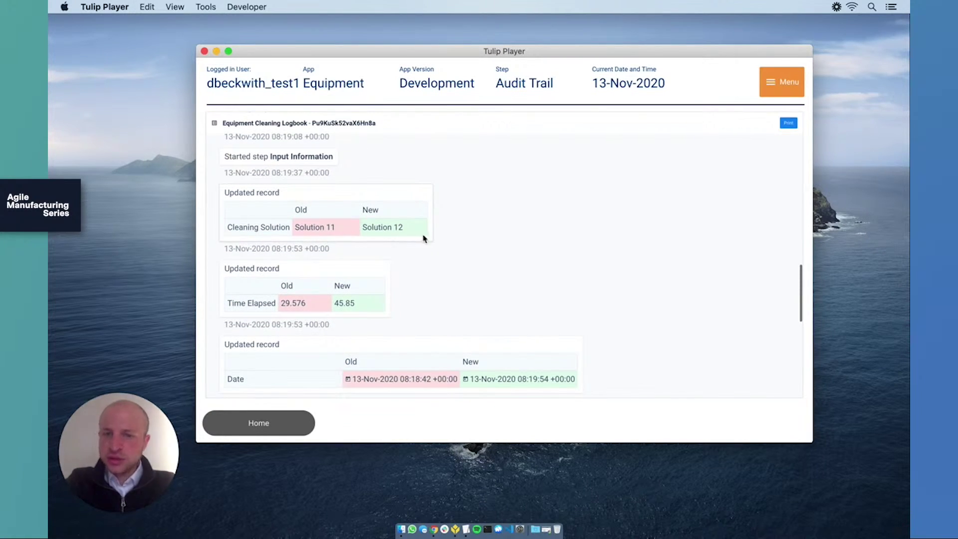
pyautogui.scroll(-1, 479, 295)
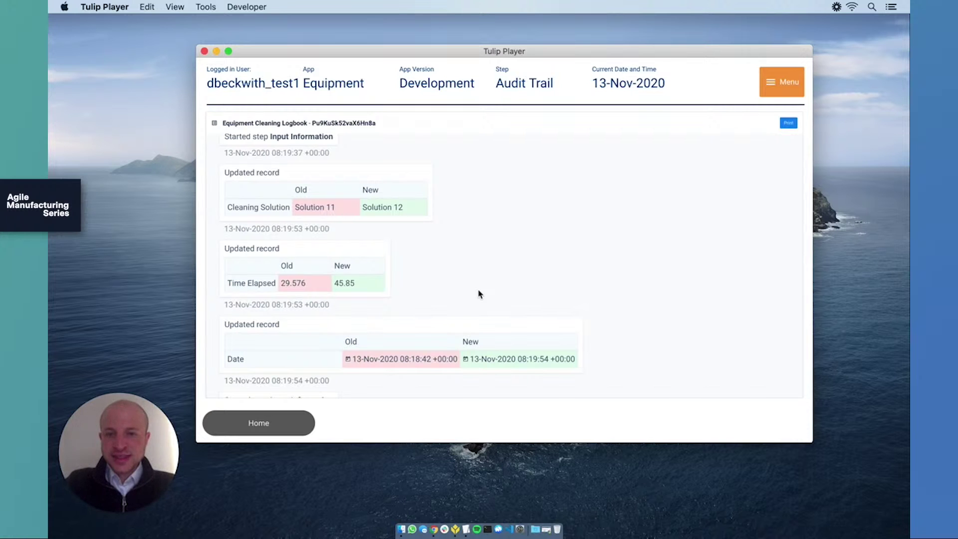
pyautogui.scroll(-5, 479, 295)
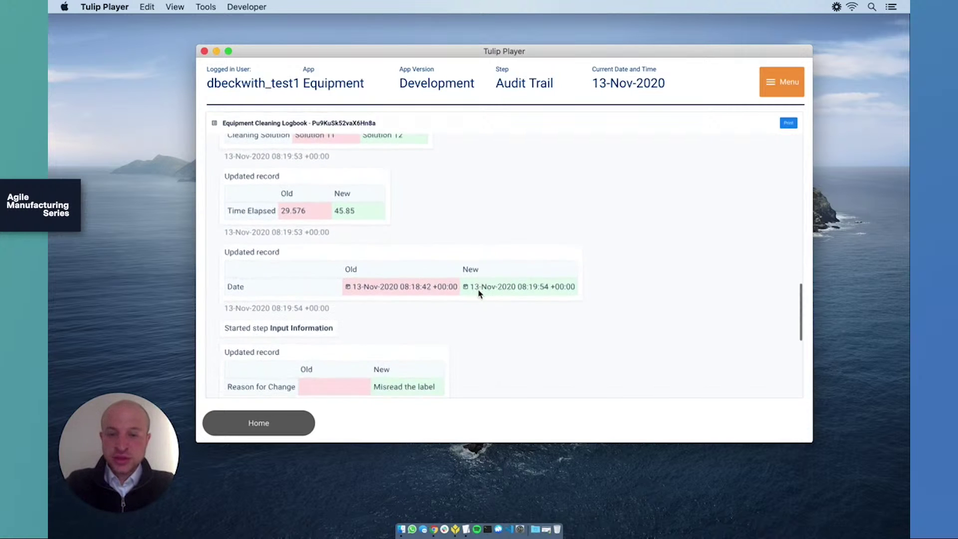
pyautogui.scroll(-7, 479, 294)
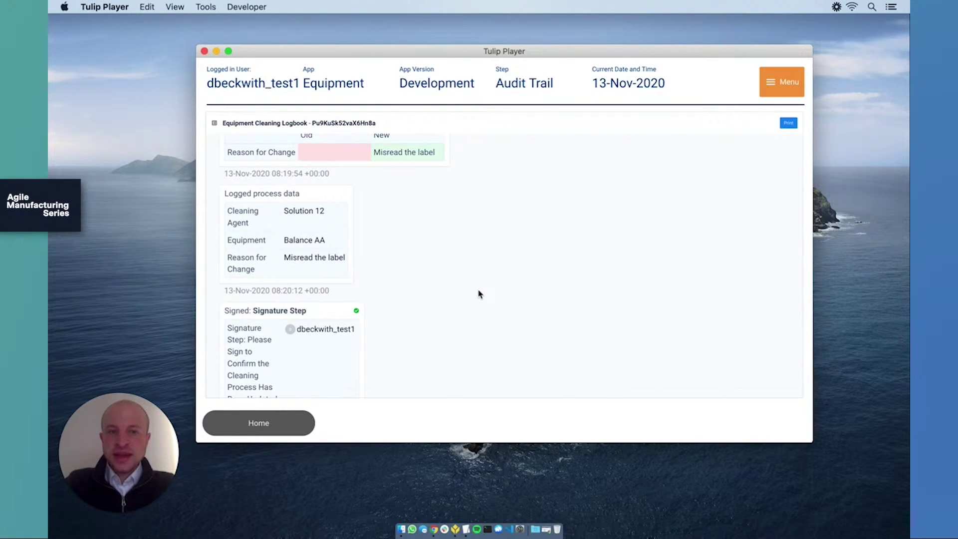
pyautogui.scroll(-3, 478, 295)
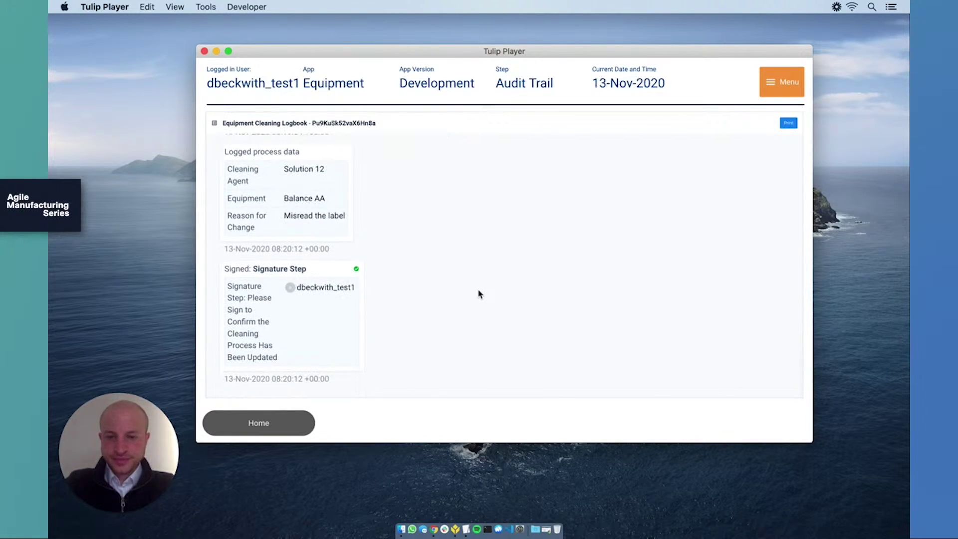
pyautogui.click(292, 423)
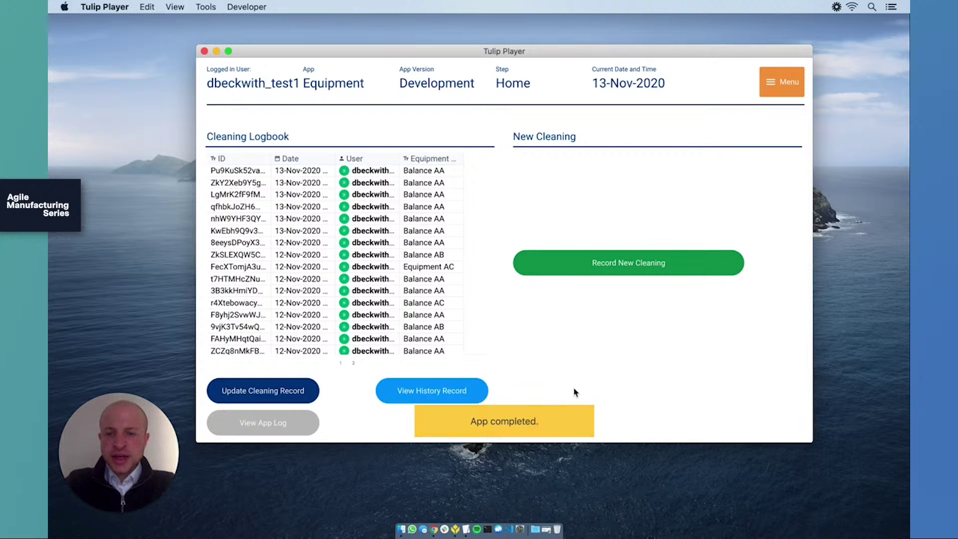
pyautogui.click(303, 428)
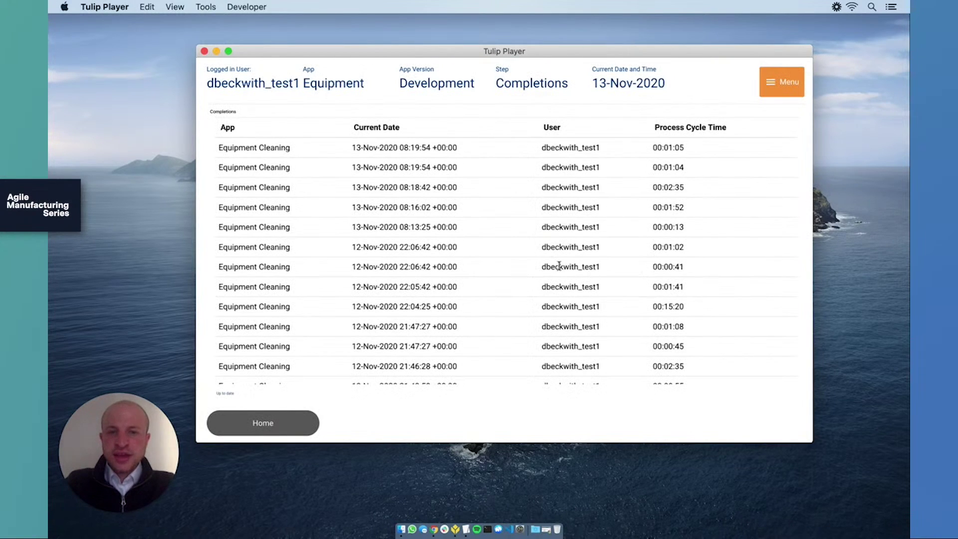
pyautogui.scroll(-1, 515, 255)
pyautogui.scroll(1, 514, 255)
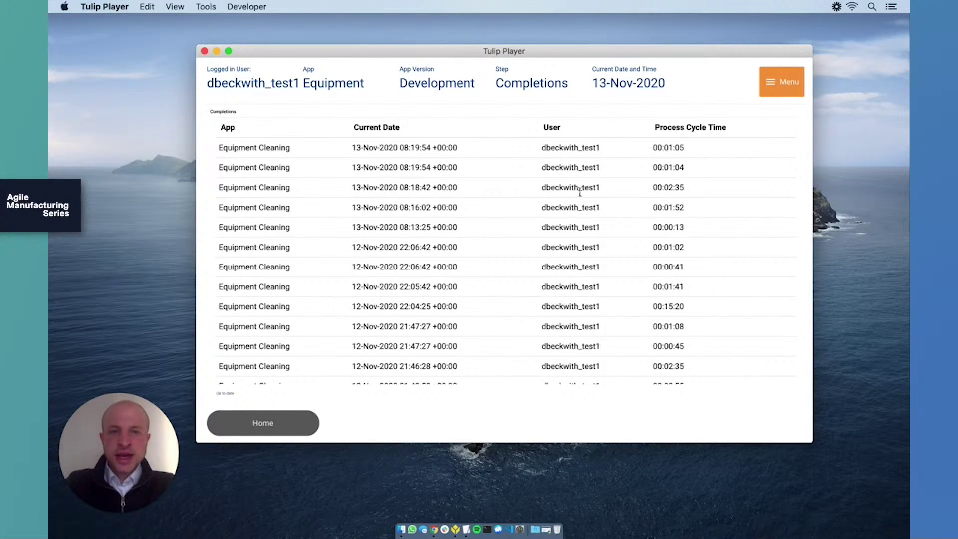
pyautogui.scroll(-5, 649, 210)
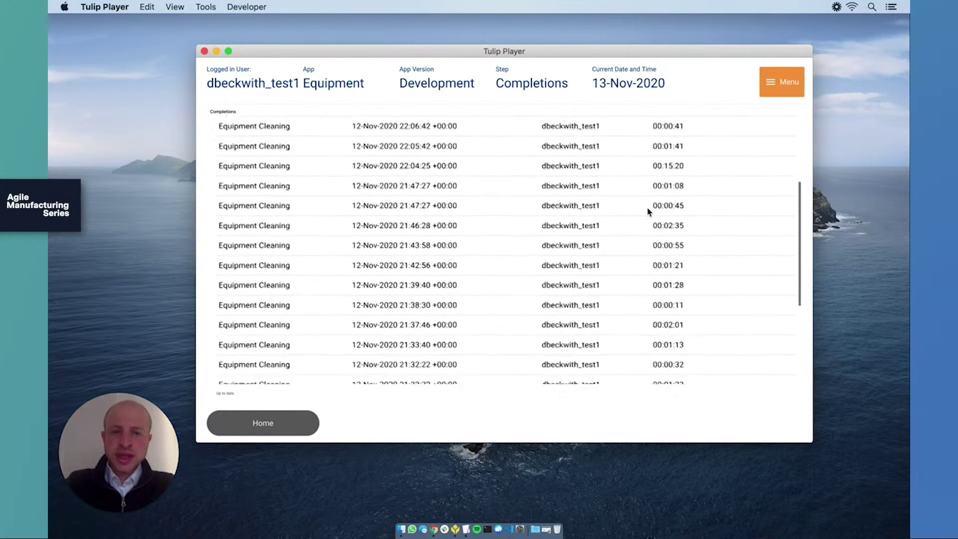
pyautogui.scroll(5, 649, 210)
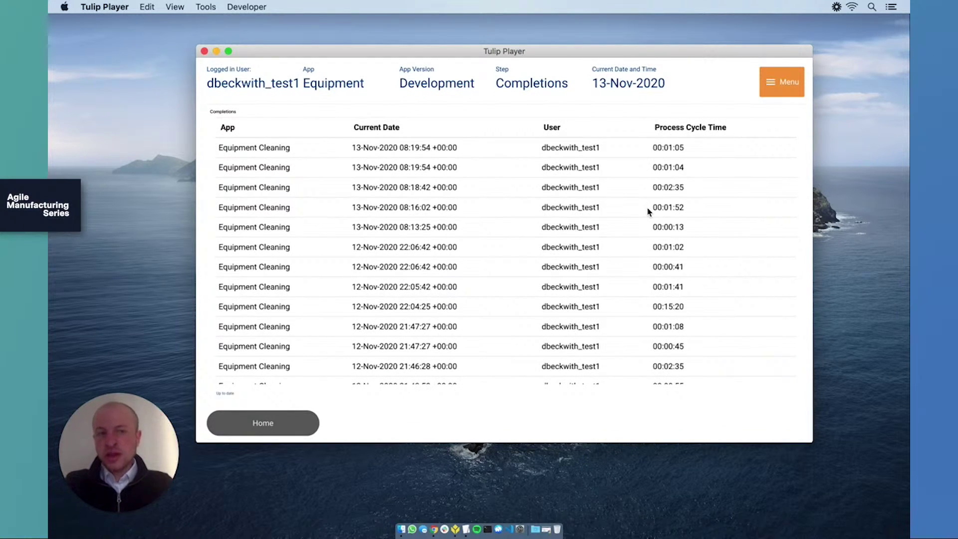
pyautogui.click(286, 430)
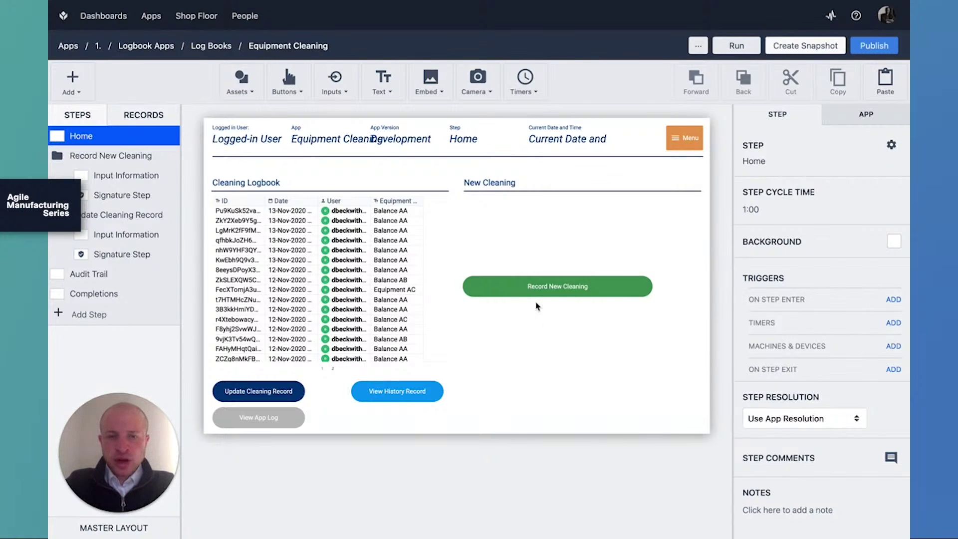
# Select the Record New Cleaning button to show its New Cleaning trigger.
pyautogui.moveTo(544, 278)
pyautogui.mouseDown()
pyautogui.moveTo(544, 306)
pyautogui.moveTo(542, 262)
pyautogui.moveTo(531, 288)
pyautogui.mouseUp()
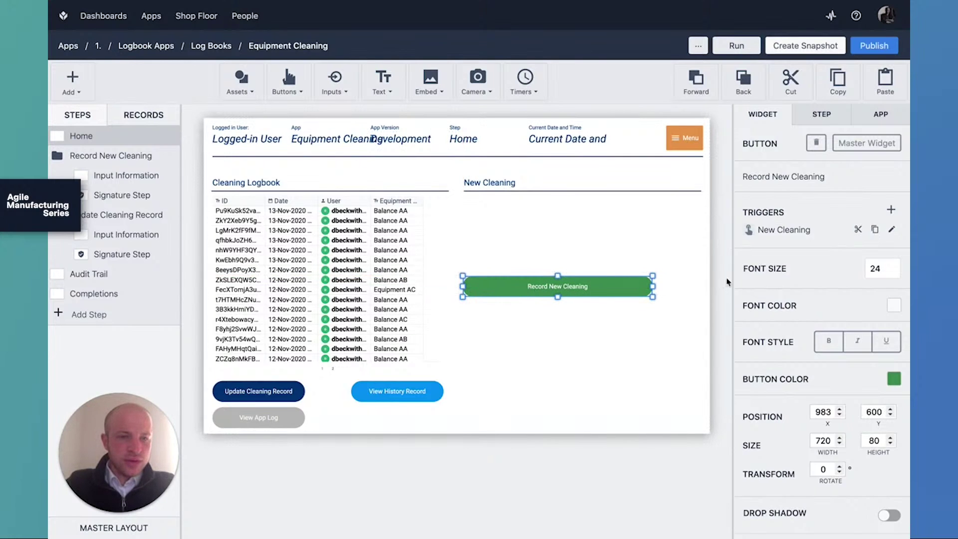
pyautogui.click(893, 232)
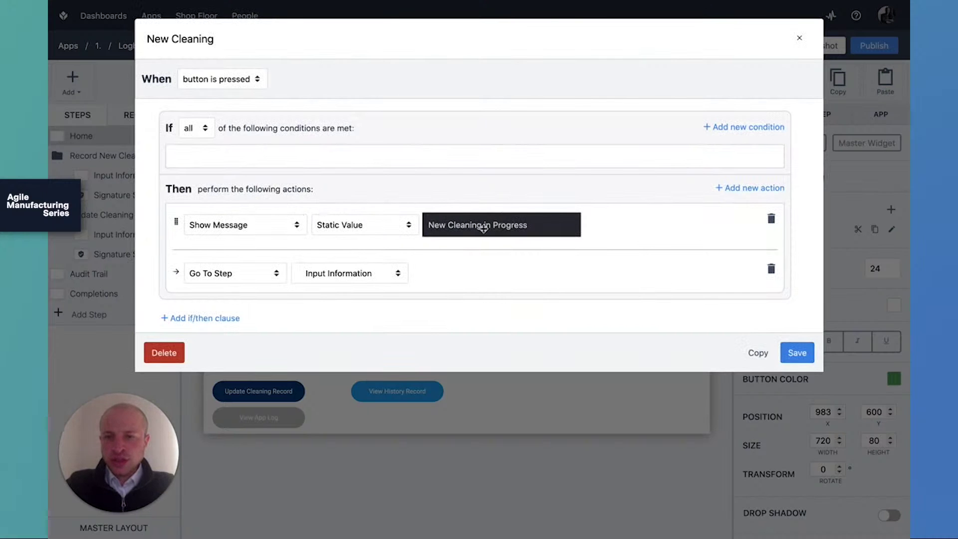
pyautogui.click(368, 274)
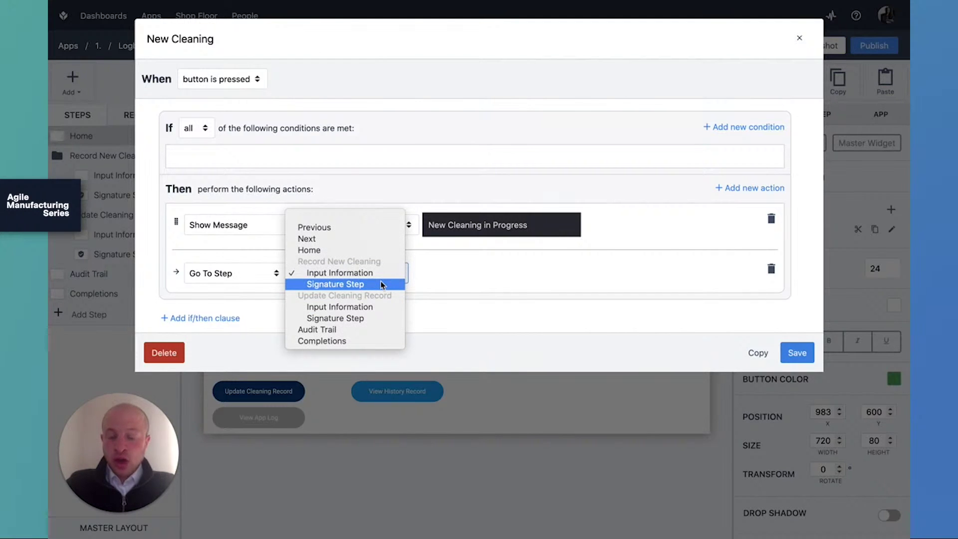
pyautogui.click(464, 278)
pyautogui.click(800, 40)
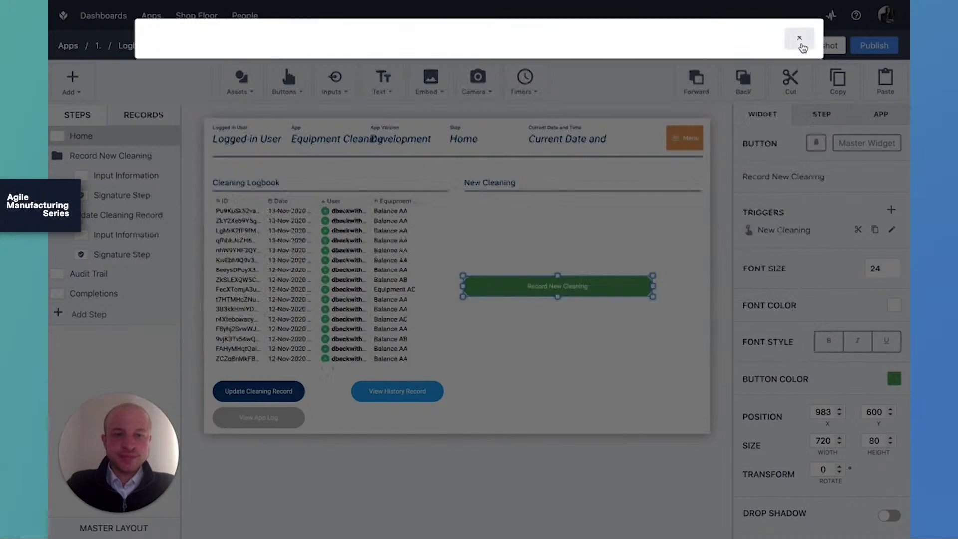
pyautogui.click(894, 380)
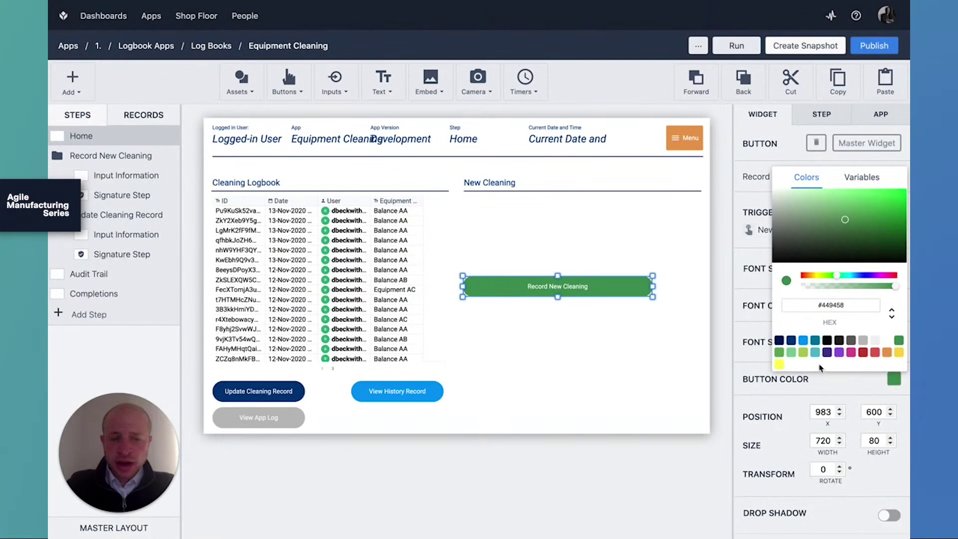
pyautogui.click(803, 343)
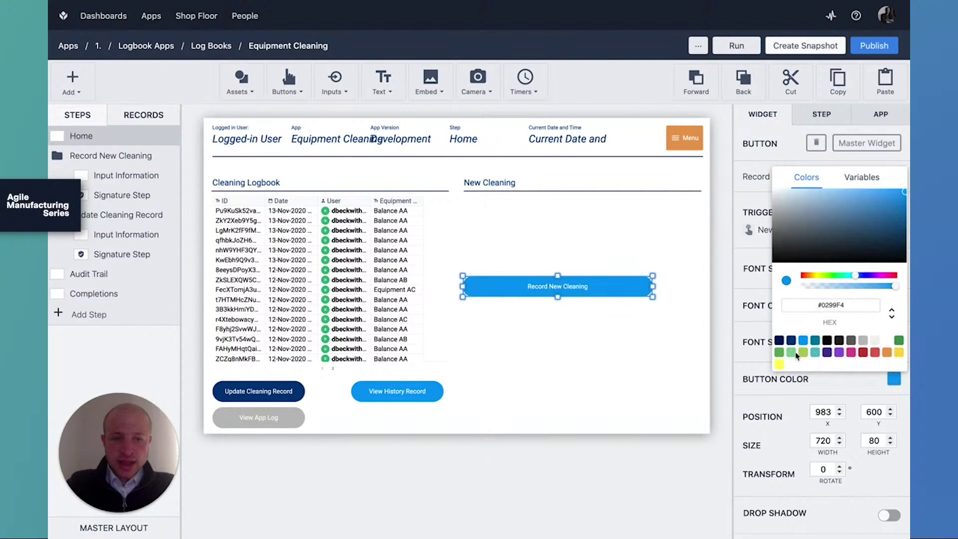
pyautogui.click(781, 355)
pyautogui.click(604, 397)
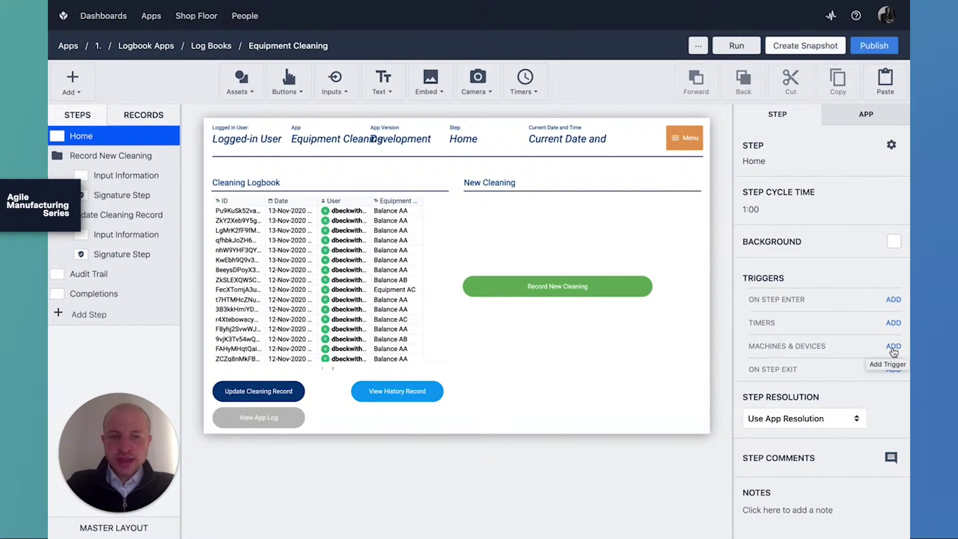
# Create a device trigger firing when the Barcode Scanner (Optical) reads a barcode.
pyautogui.click(894, 347)
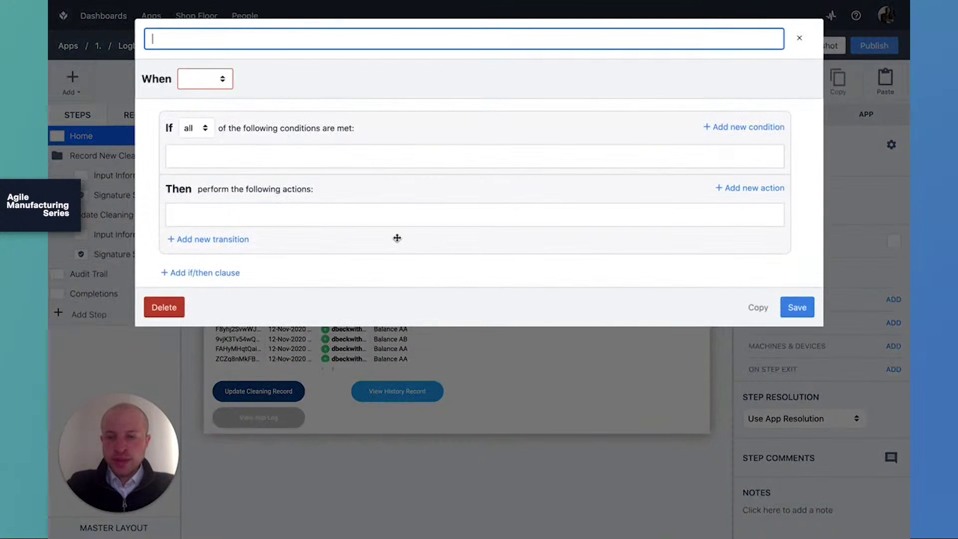
pyautogui.click(221, 86)
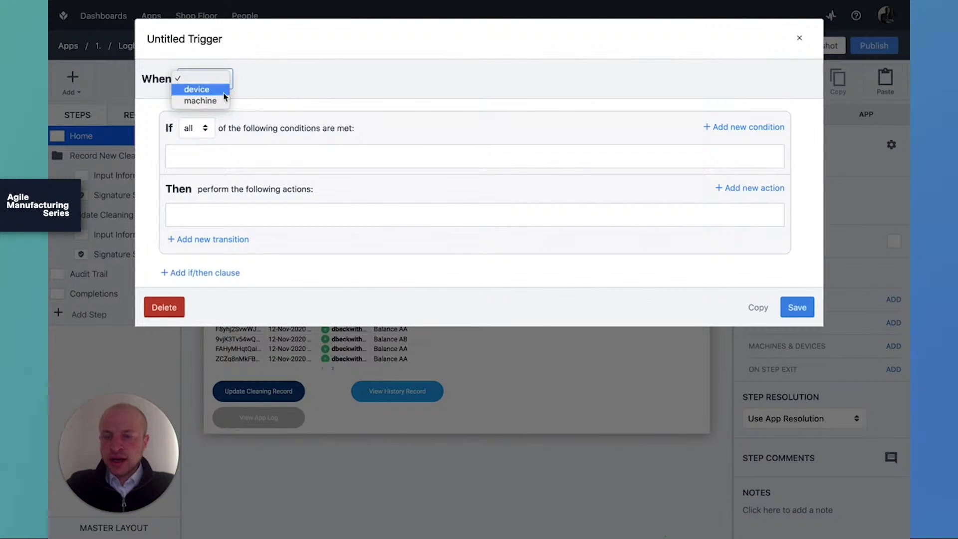
pyautogui.click(213, 90)
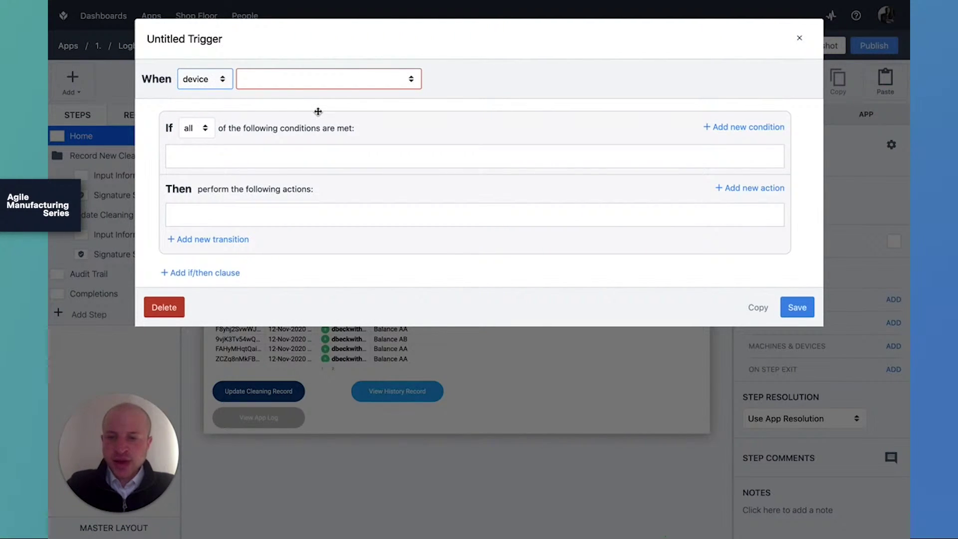
pyautogui.click(335, 81)
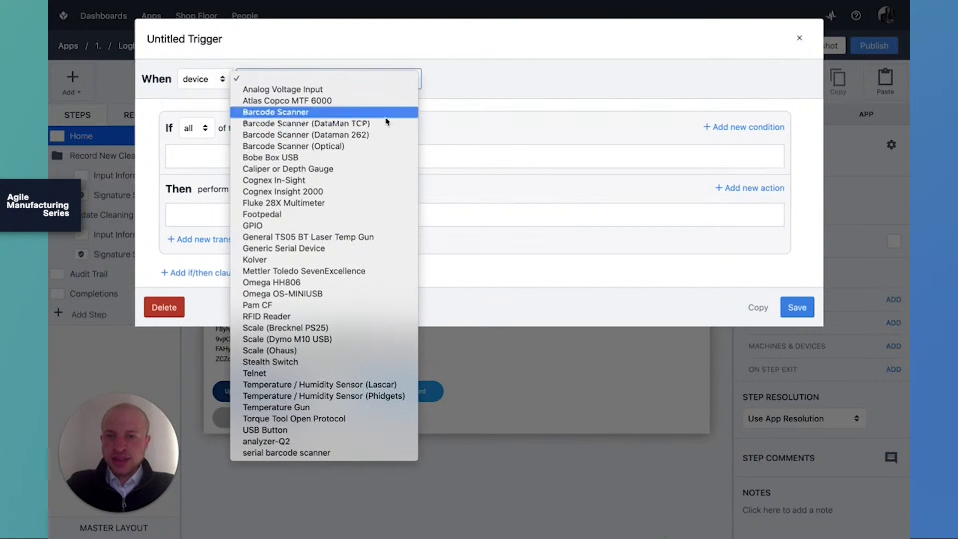
pyautogui.click(386, 146)
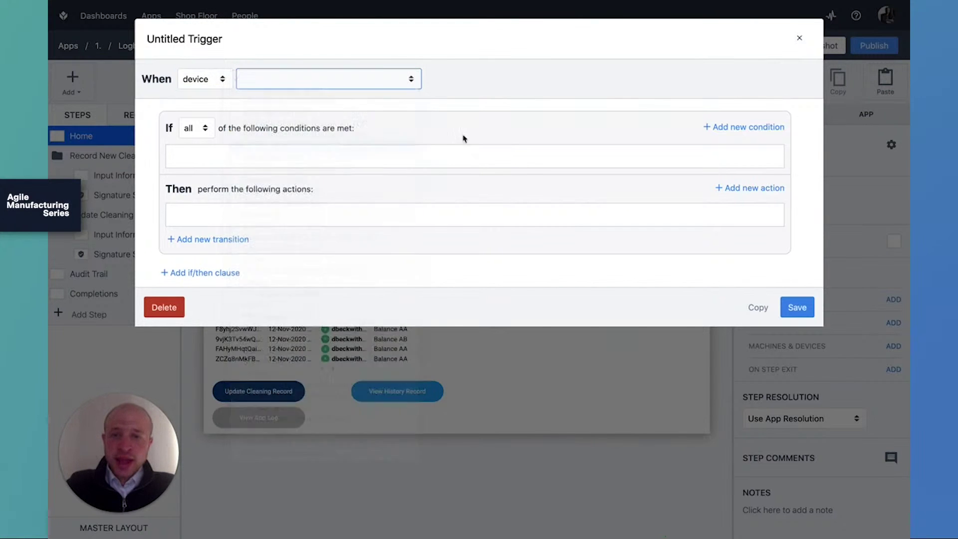
pyautogui.click(623, 81)
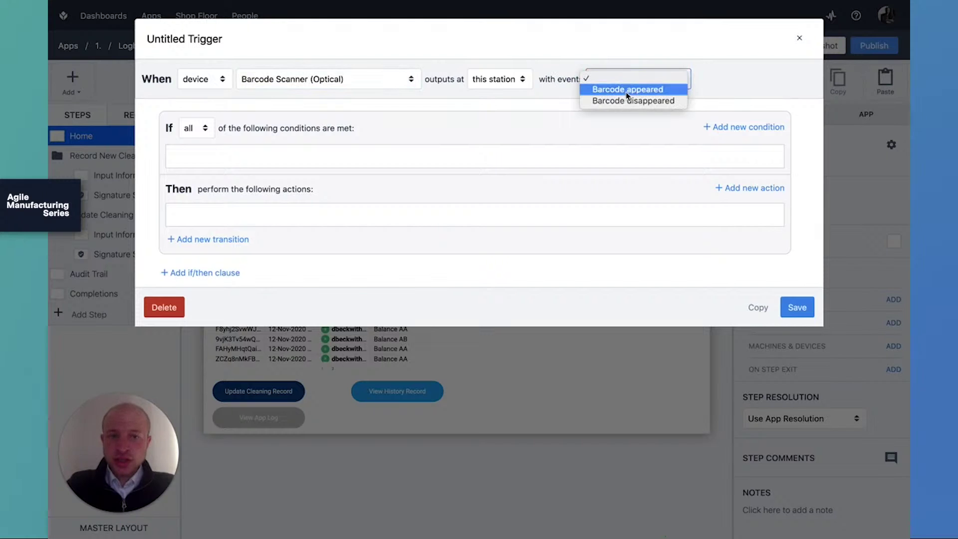
pyautogui.click(623, 89)
# Add a Data Manipulation action storing the Device Output text.
pyautogui.click(754, 188)
pyautogui.click(255, 223)
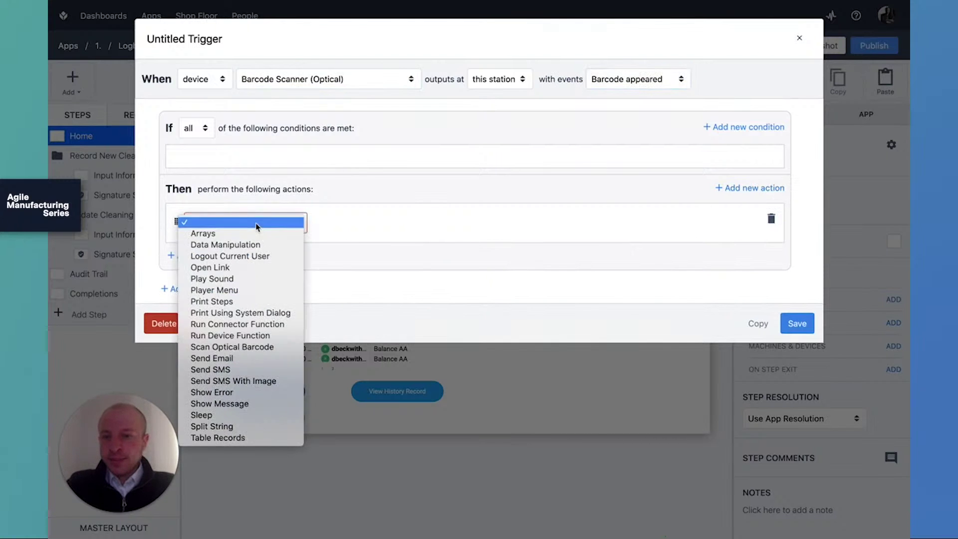
pyautogui.click(265, 245)
pyautogui.click(349, 222)
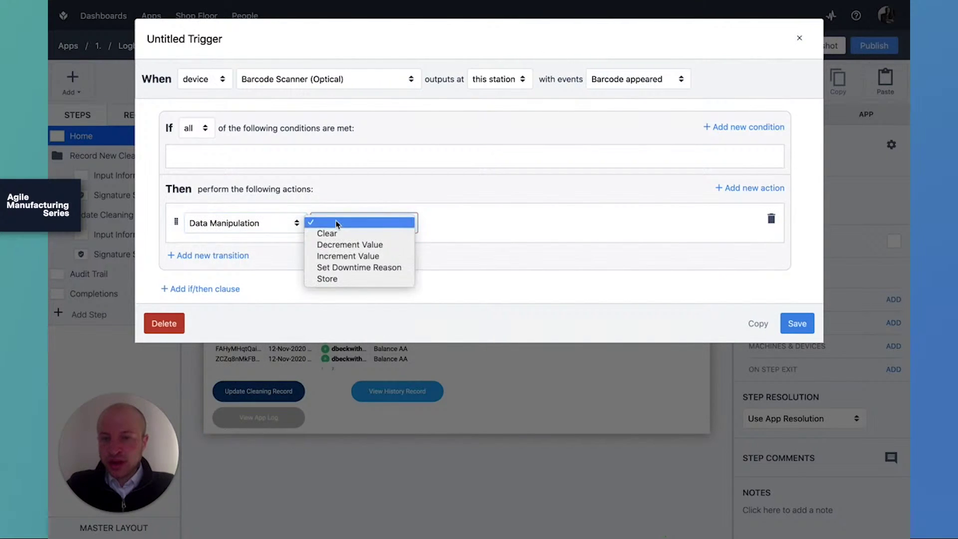
pyautogui.click(376, 280)
pyautogui.click(449, 223)
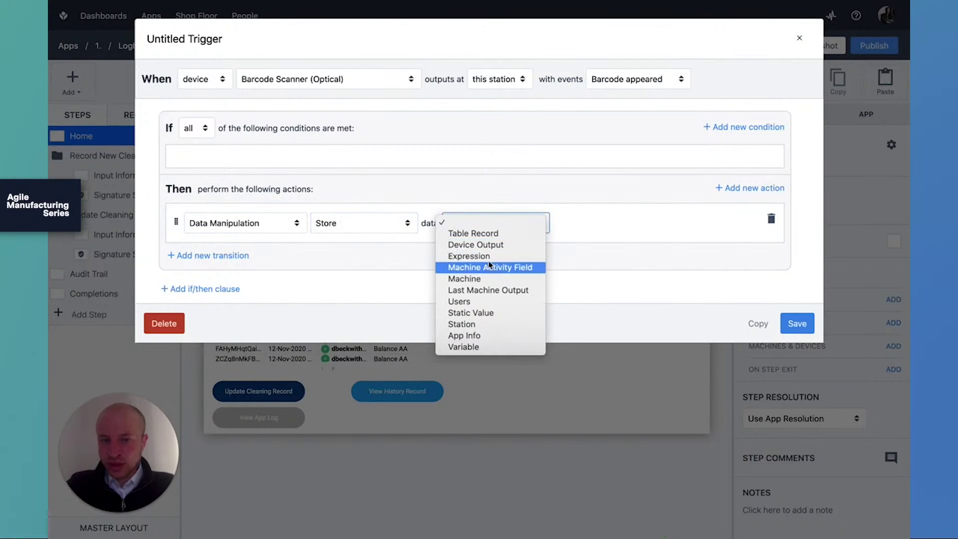
pyautogui.click(501, 252)
pyautogui.click(573, 227)
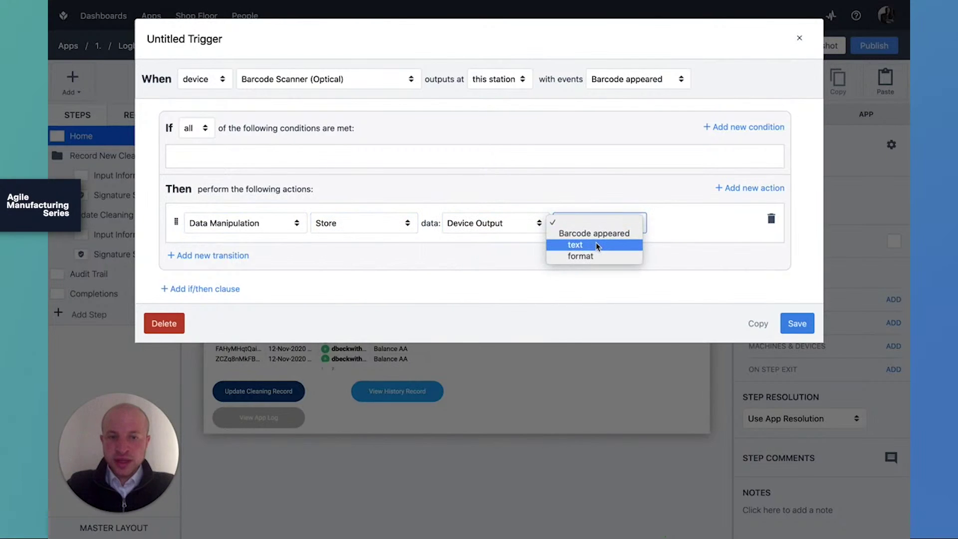
pyautogui.click(598, 248)
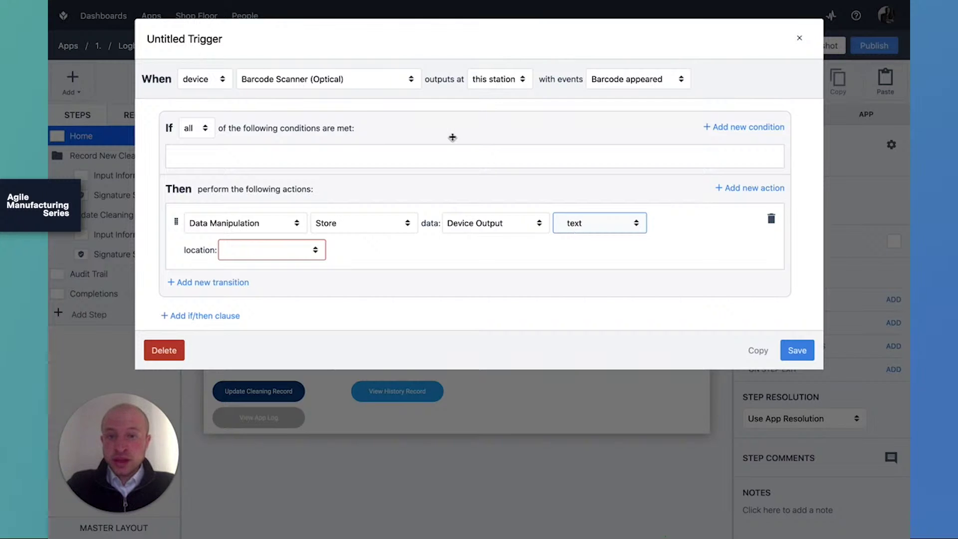
# Check the device list, then delete the unfinished trigger.
pyautogui.click(373, 87)
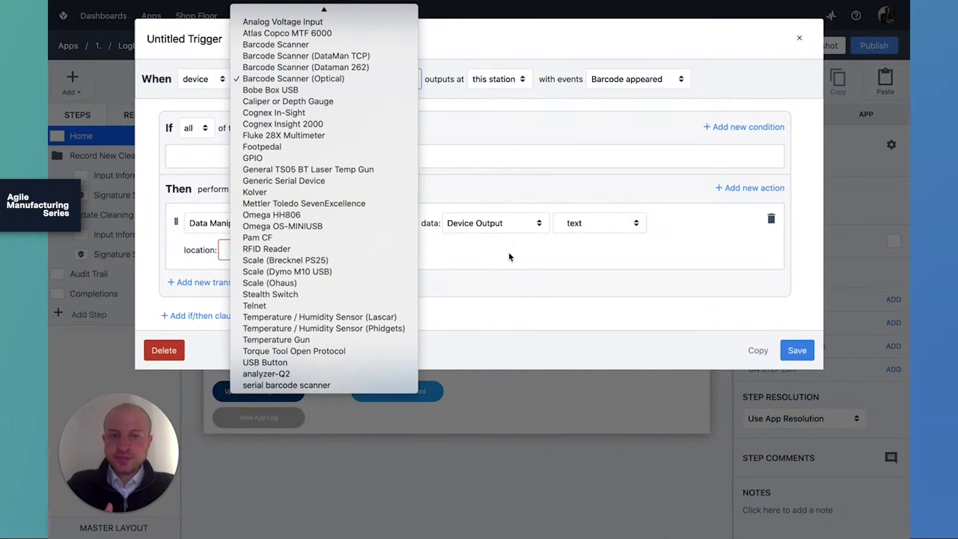
pyautogui.click(510, 257)
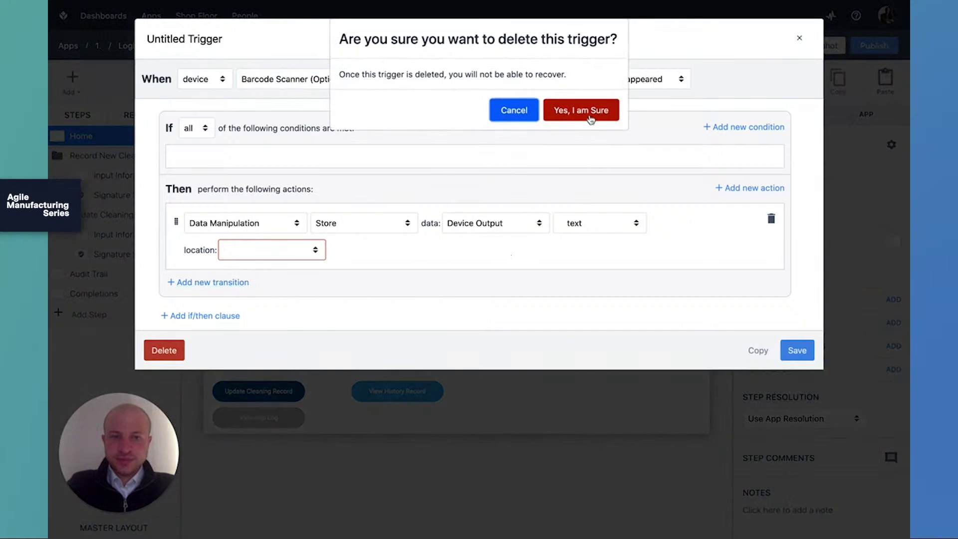
pyautogui.click(582, 110)
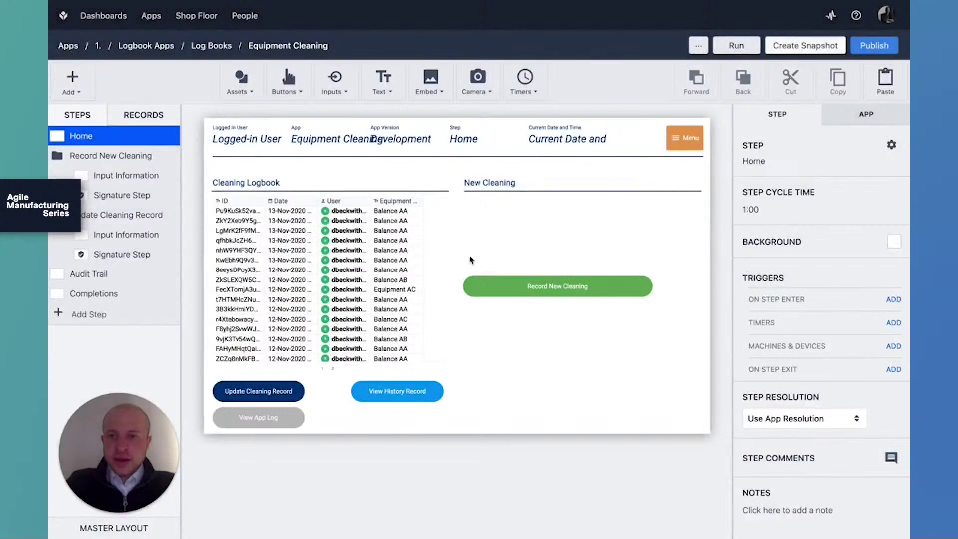
# Add a 'Balance AG' option to the Equipment dropdown on the Input Information step.
pyautogui.click(143, 178)
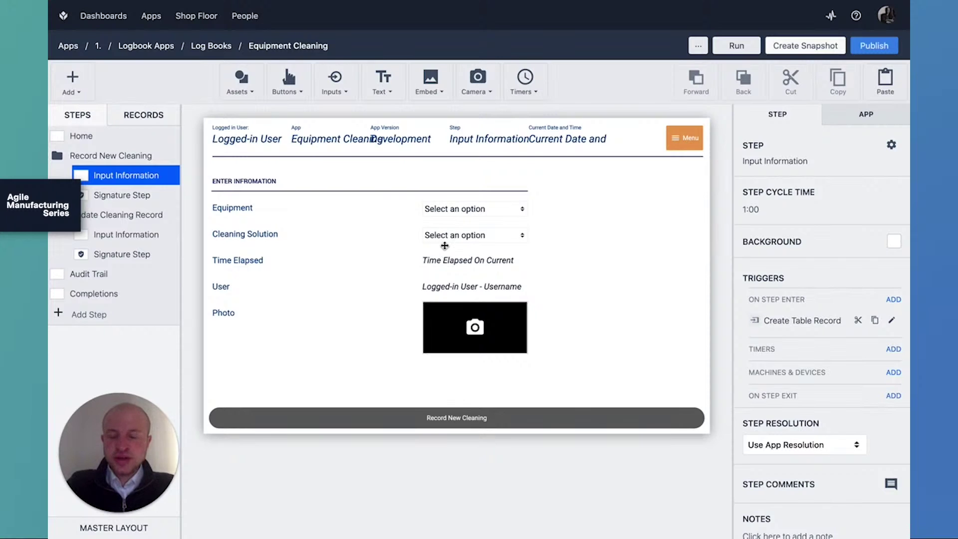
pyautogui.click(525, 212)
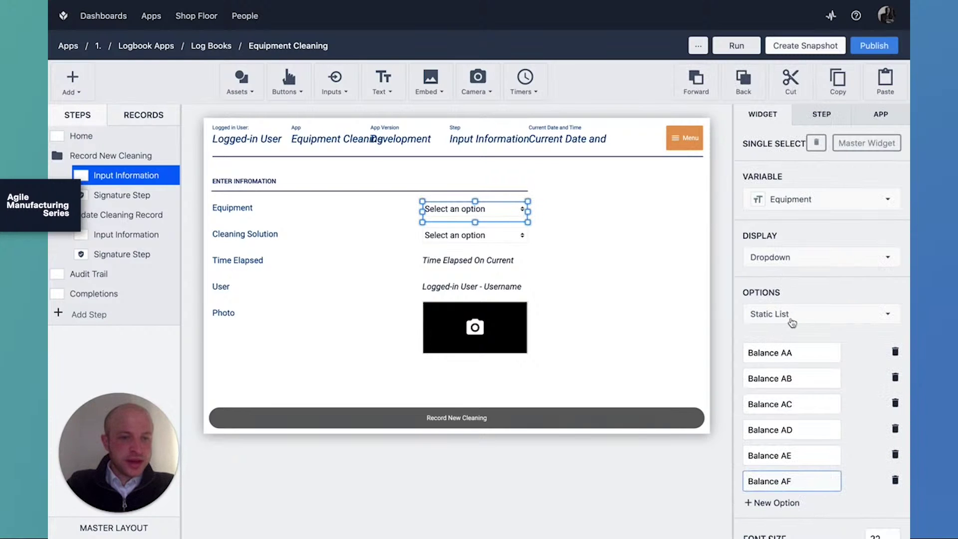
pyautogui.scroll(-2, 793, 324)
pyautogui.scroll(-1, 788, 359)
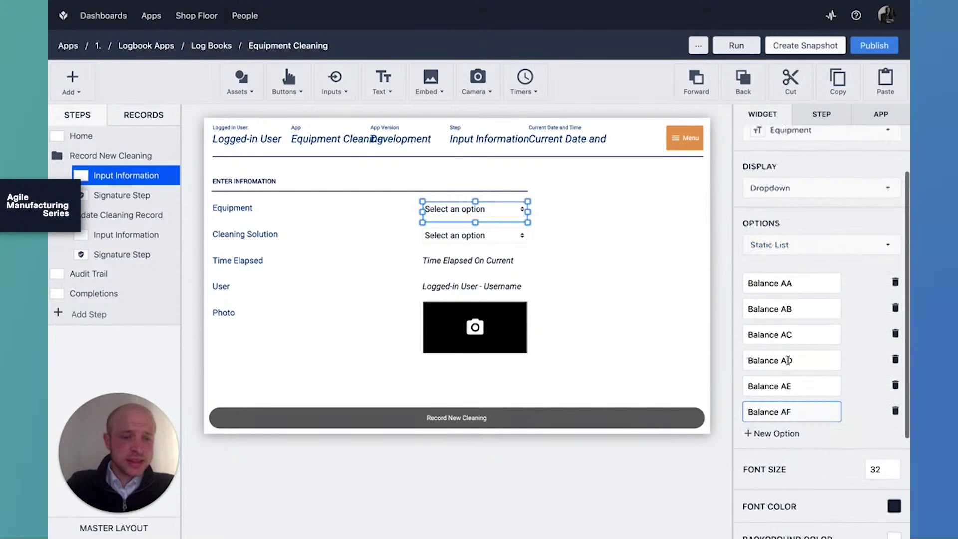
pyautogui.click(788, 430)
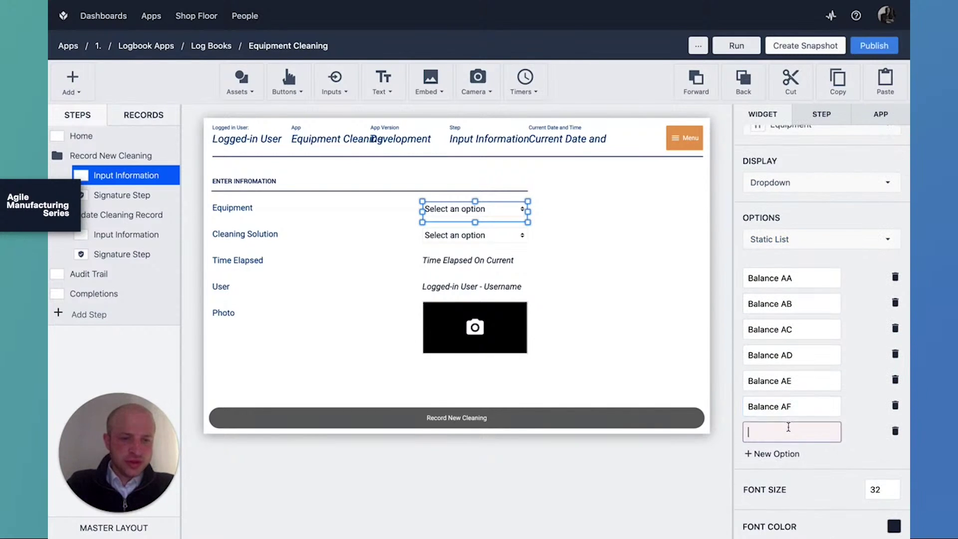
pyautogui.write('Bala')
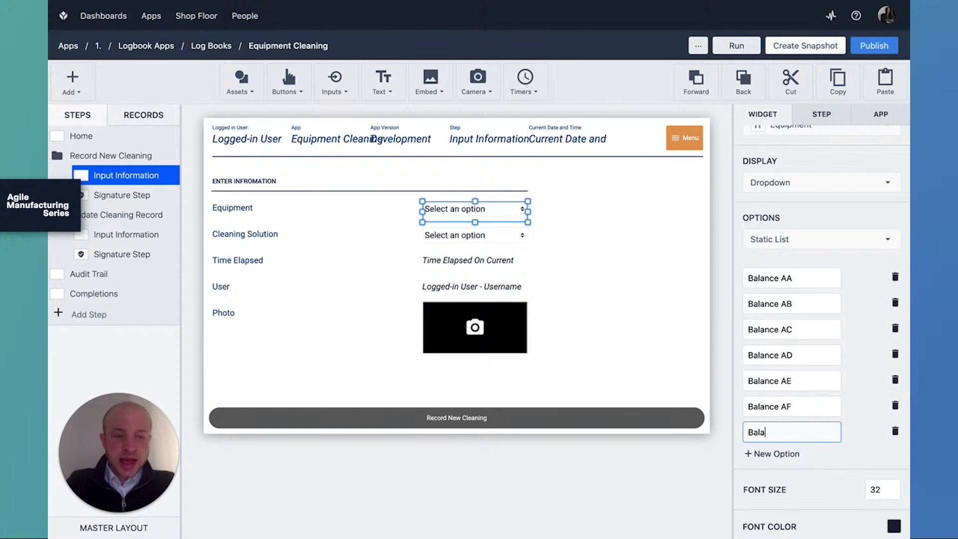
pyautogui.write('nce AG')
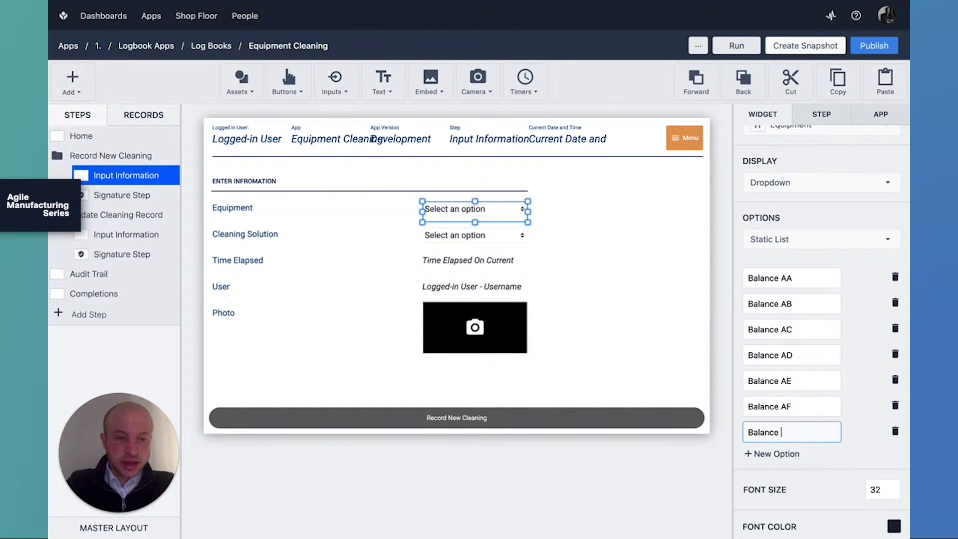
pyautogui.click(618, 358)
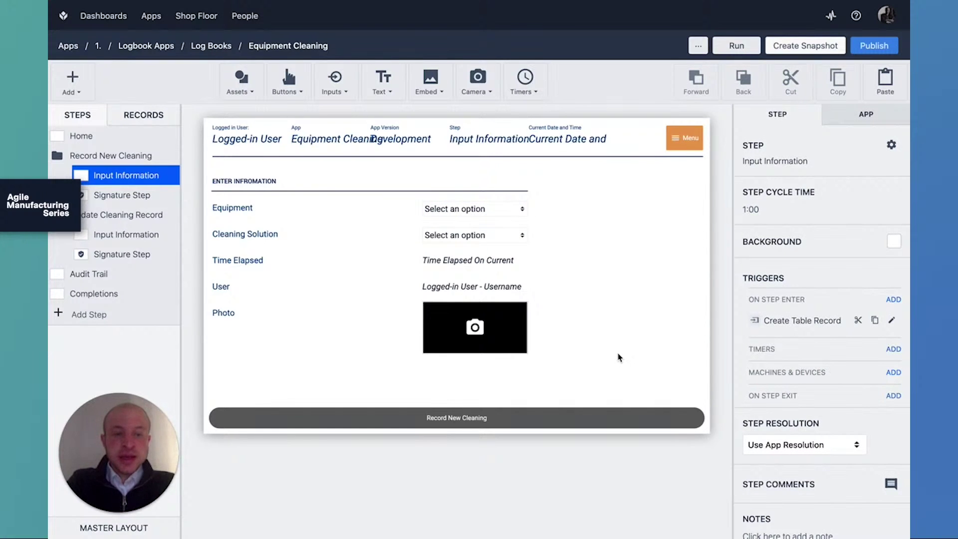
pyautogui.click(500, 209)
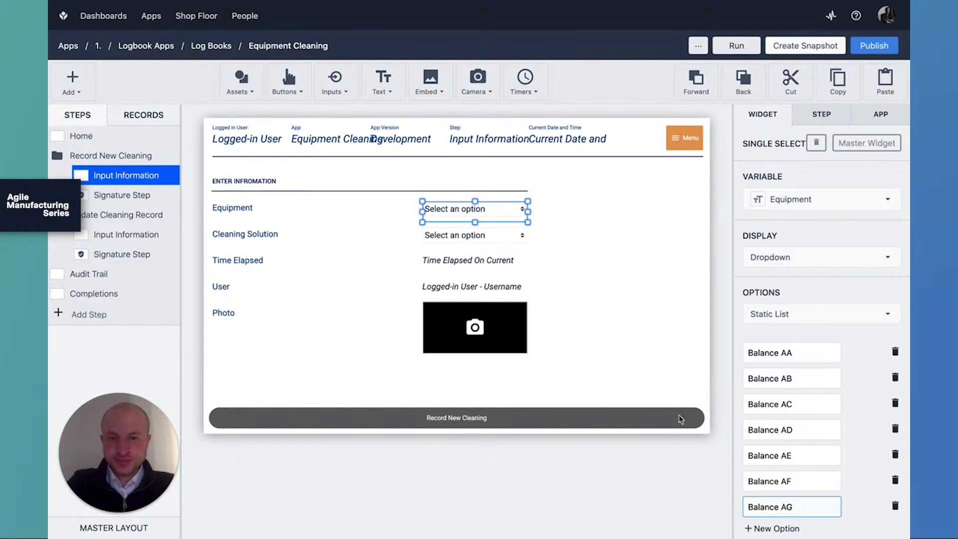
# Review the Cleaning Solution dropdown and the Time Elapsed text's variable settings.
pyautogui.click(513, 242)
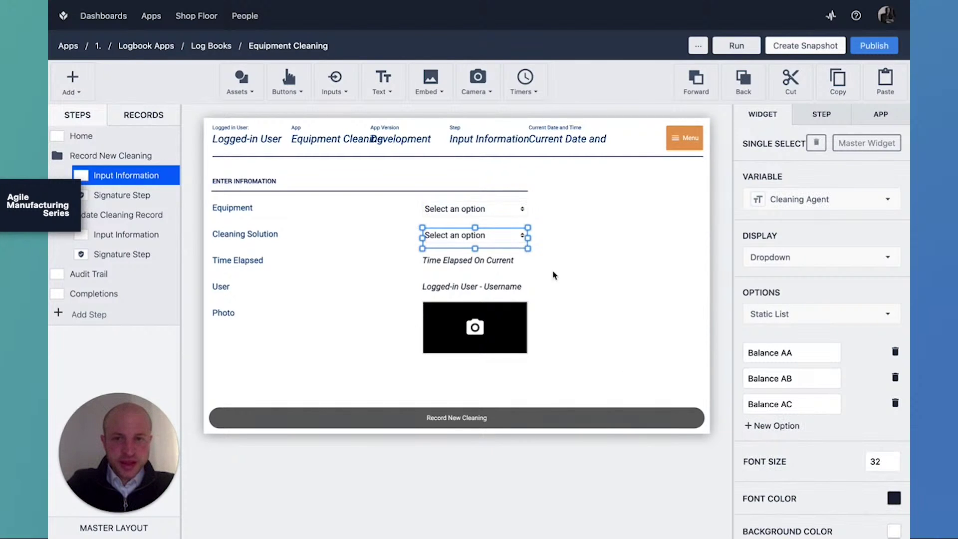
pyautogui.click(517, 258)
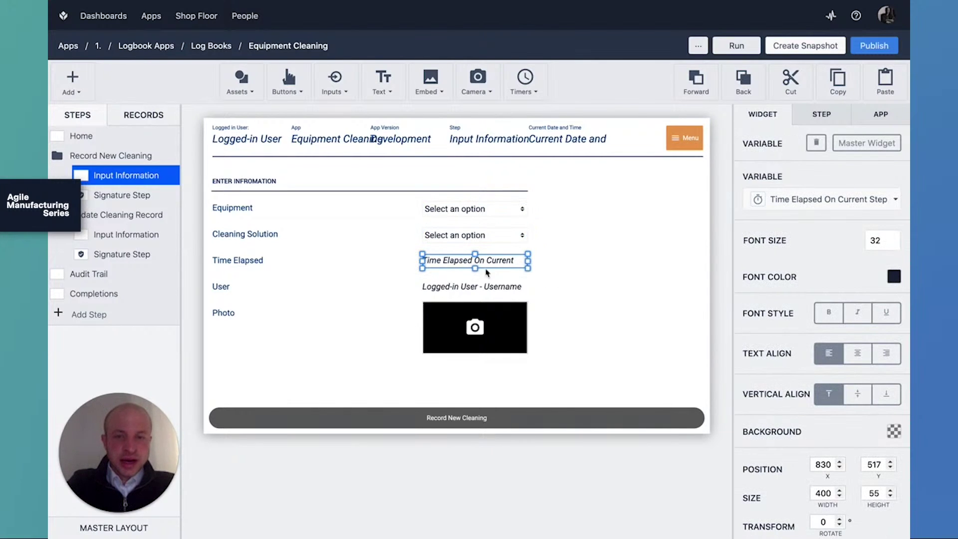
pyautogui.click(776, 201)
pyautogui.scroll(-10, 774, 300)
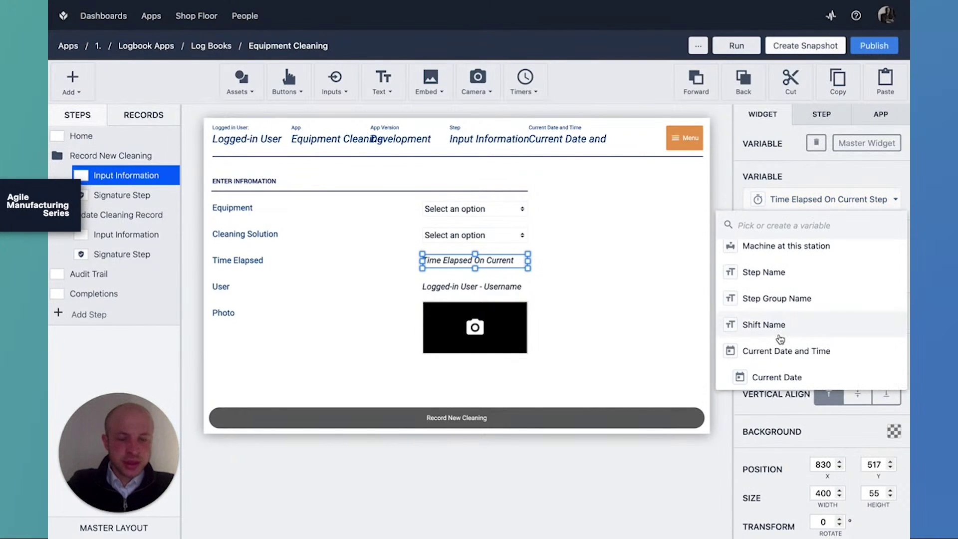
pyautogui.scroll(3, 779, 329)
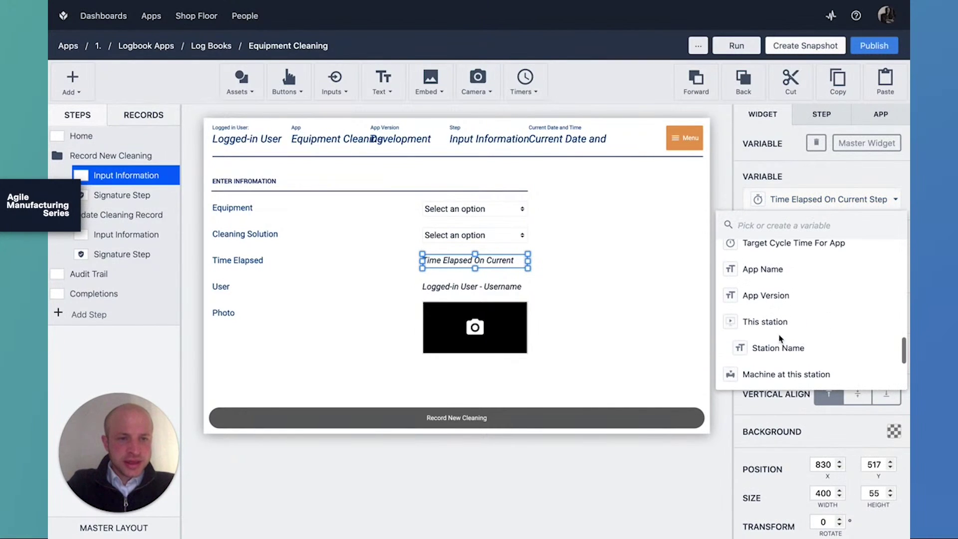
pyautogui.scroll(6, 760, 294)
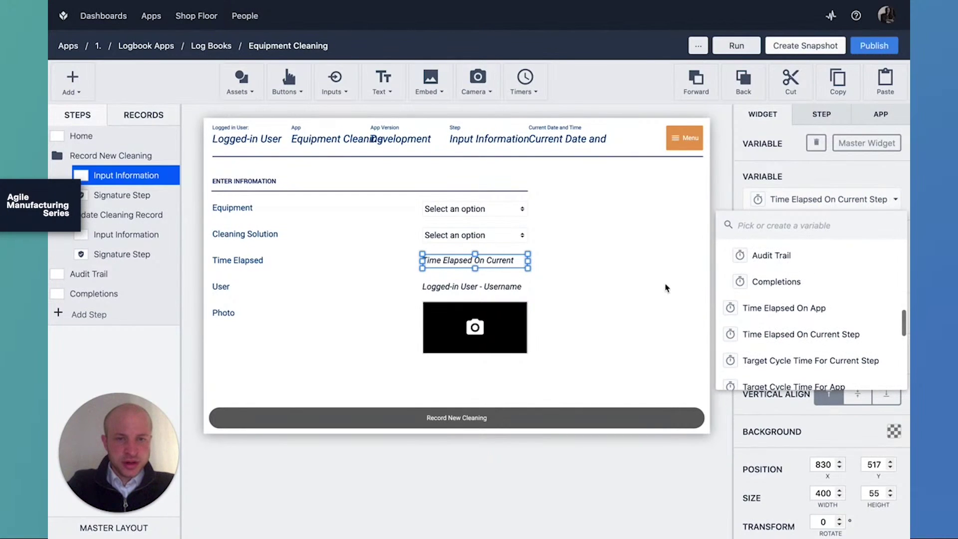
pyautogui.click(666, 288)
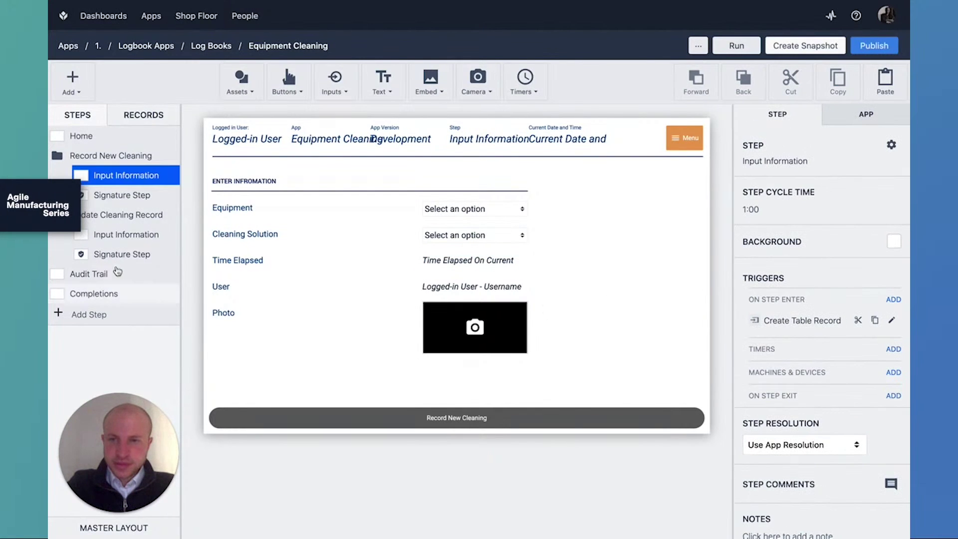
# Open the Update Cleaning Record Signature Step and select its signature widget.
pyautogui.click(120, 199)
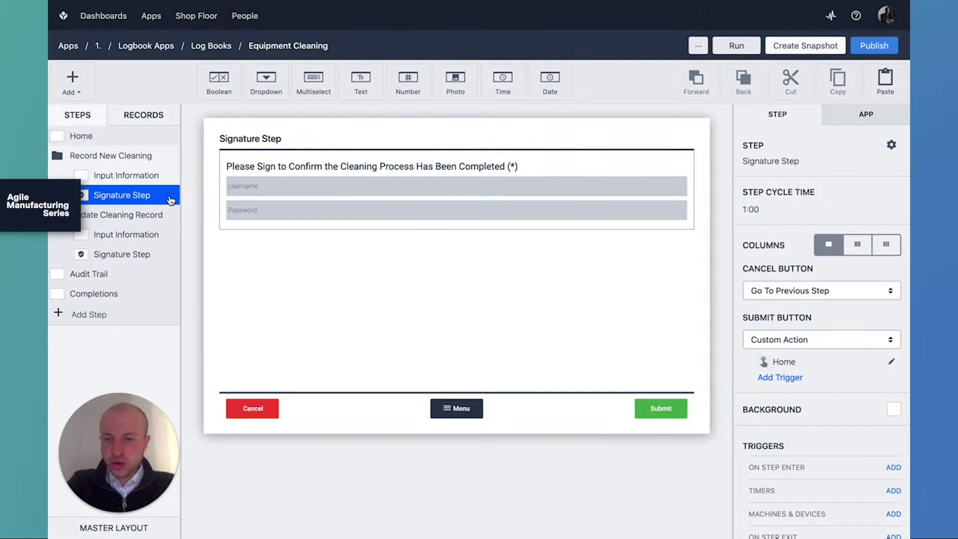
pyautogui.click(150, 256)
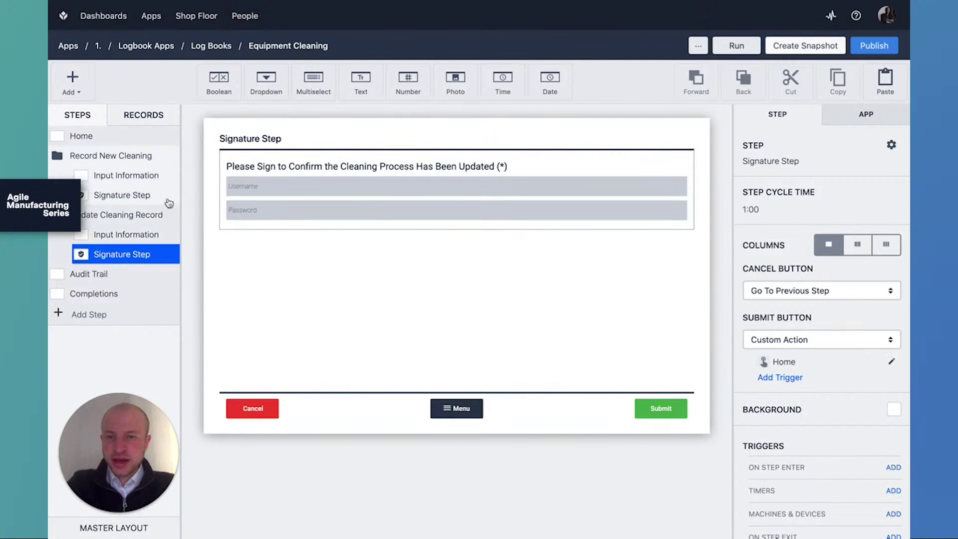
pyautogui.click(400, 206)
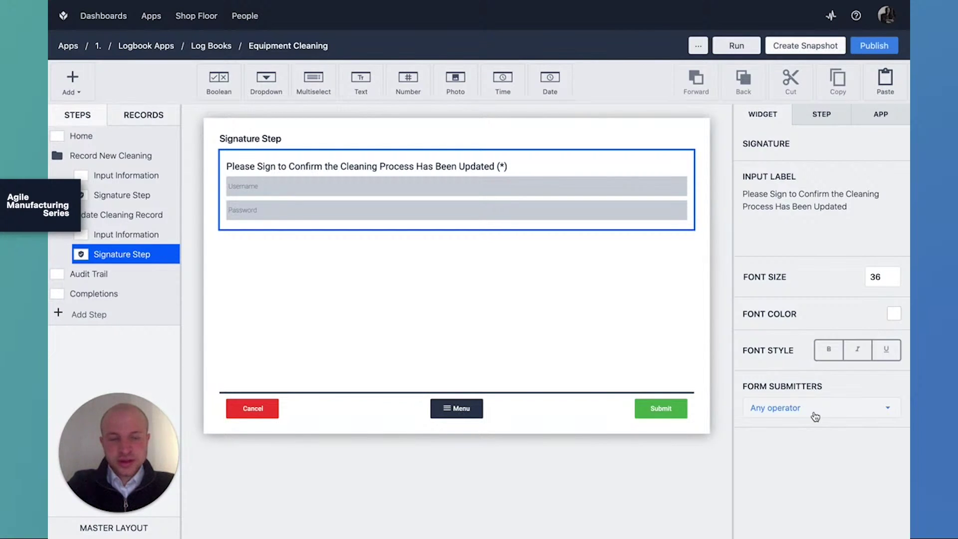
# Set Form Submitters to a specified list containing one allowed user.
pyautogui.click(816, 417)
pyautogui.click(824, 504)
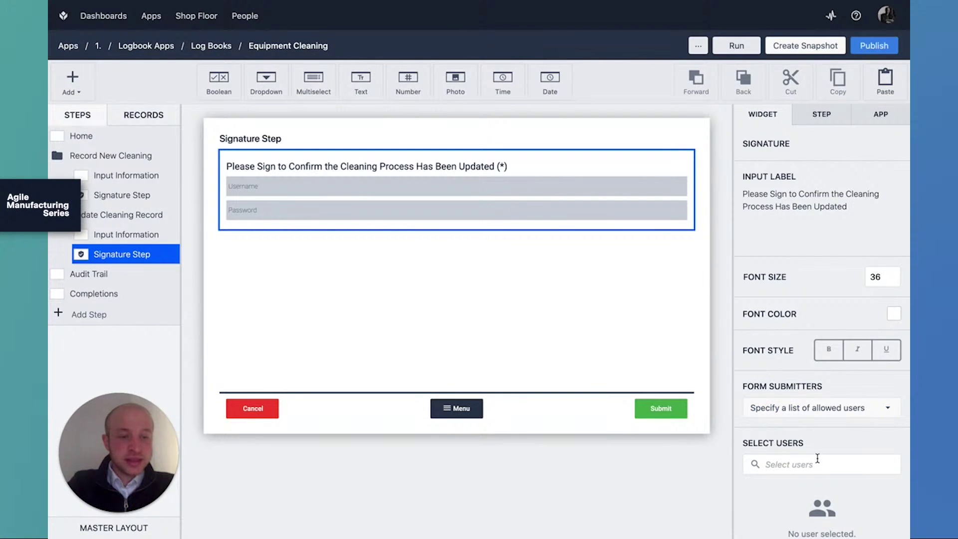
pyautogui.click(818, 459)
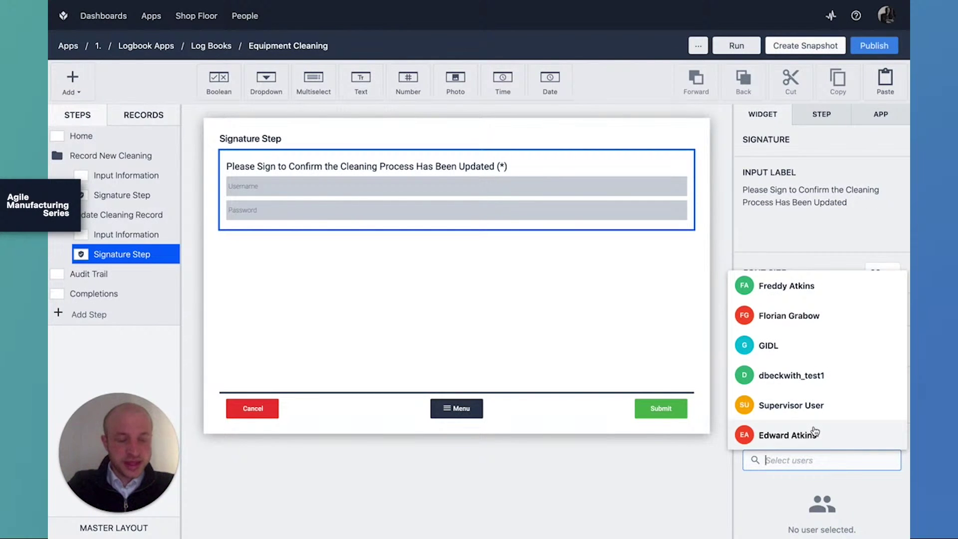
pyautogui.click(817, 434)
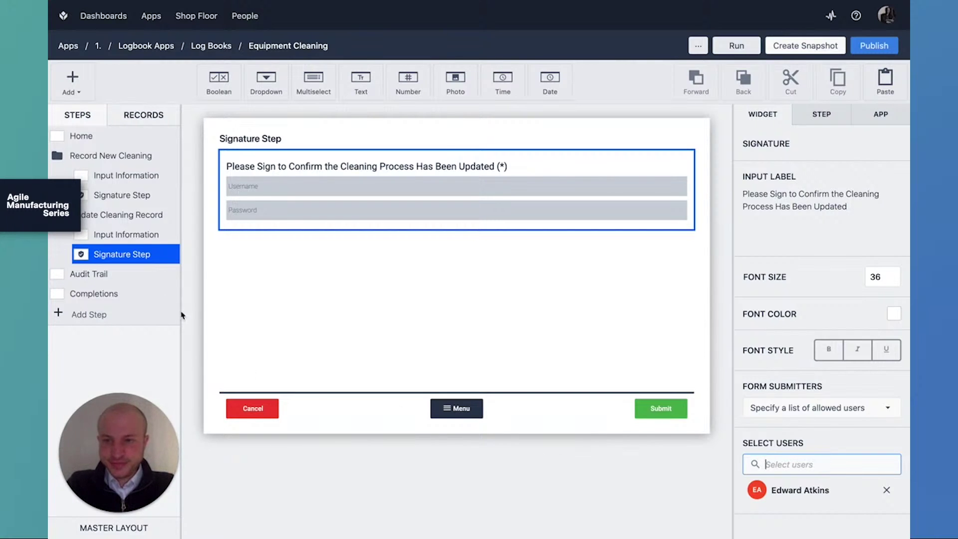
pyautogui.click(144, 273)
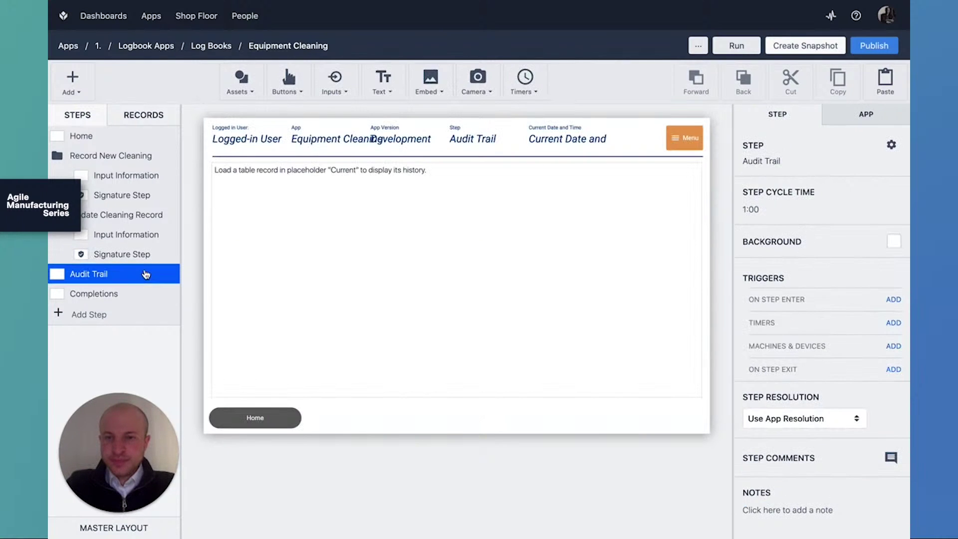
# Return to the Equipment Cleaning overview and list its completions, showing three 13-Nov-2020 runs.
pyautogui.click(152, 136)
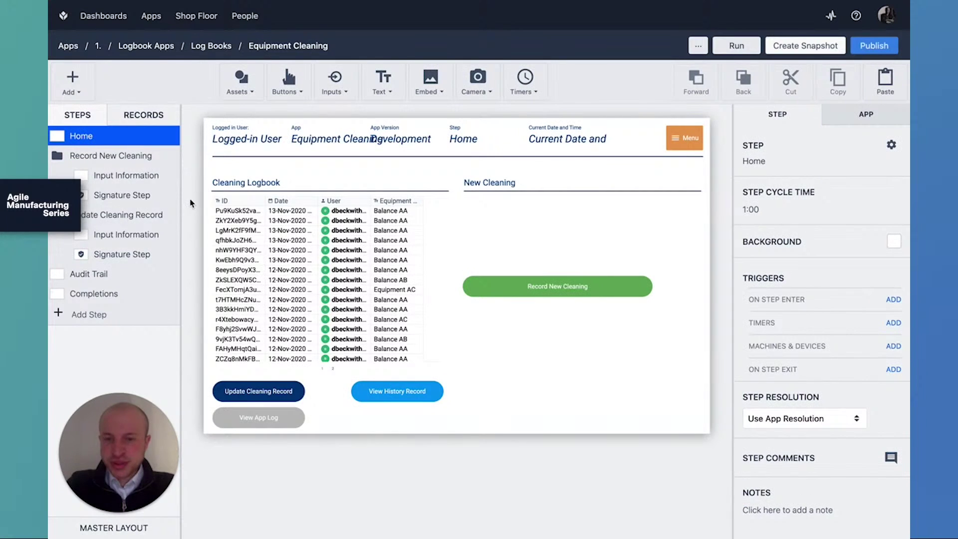
pyautogui.click(295, 47)
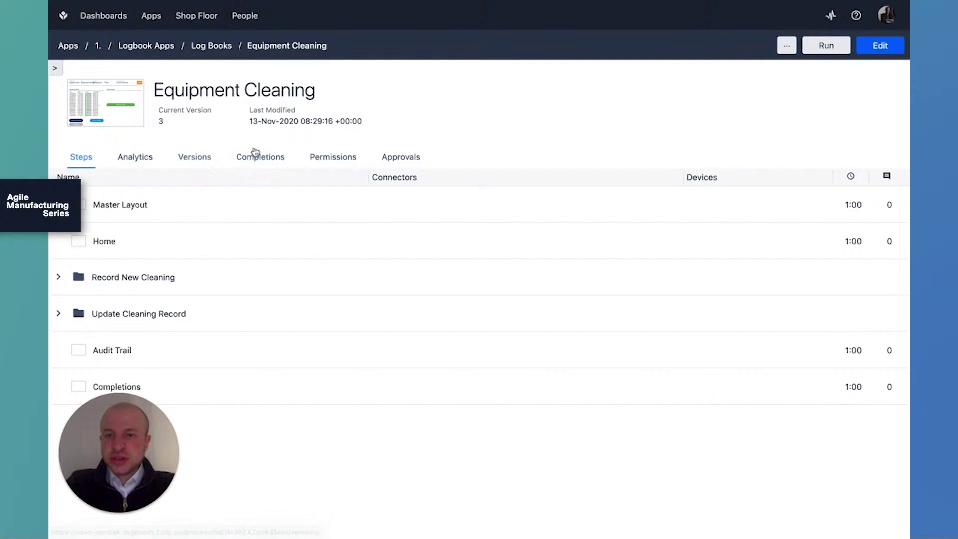
pyautogui.click(268, 159)
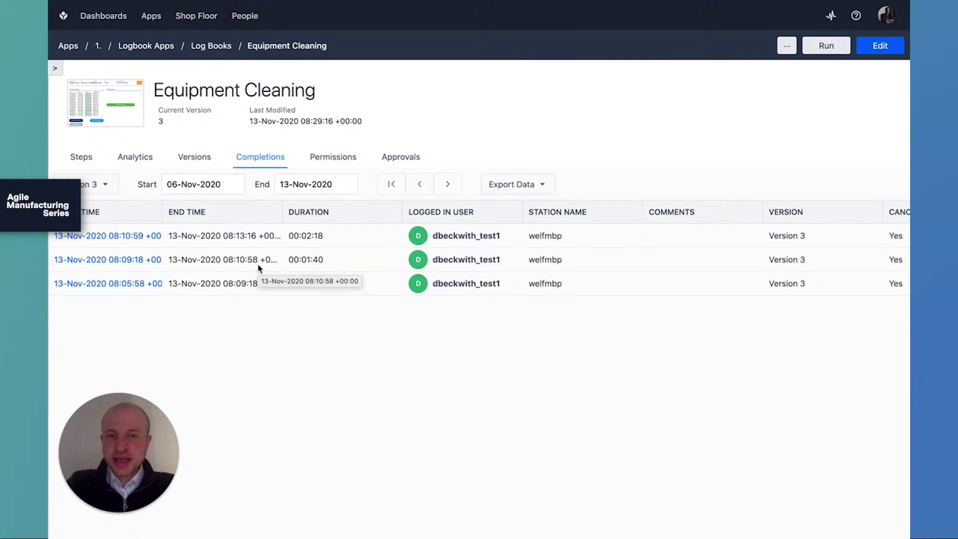
# Switch the completions version filter from Version 3 to All Data.
pyautogui.hscroll(10, 259, 268)
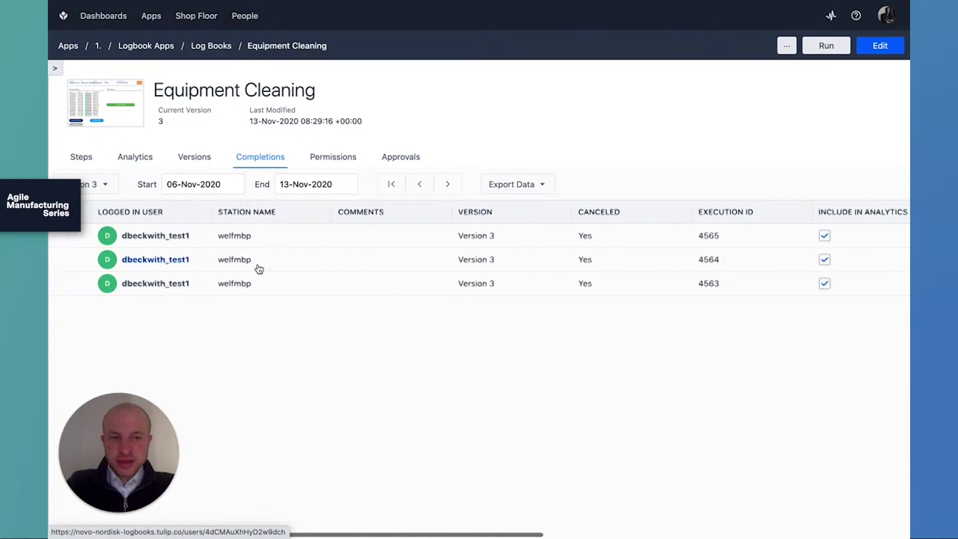
pyautogui.hscroll(10, 259, 269)
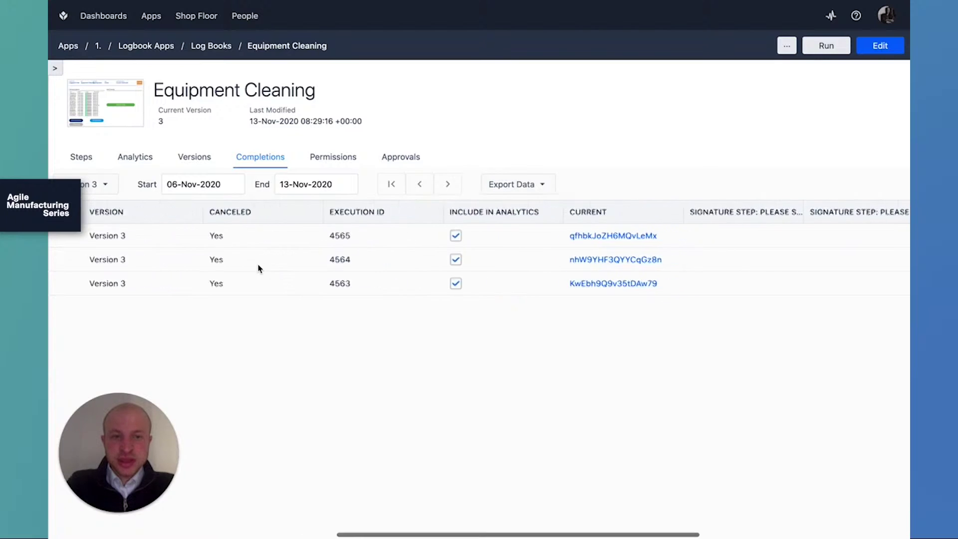
pyautogui.hscroll(4, 335, 271)
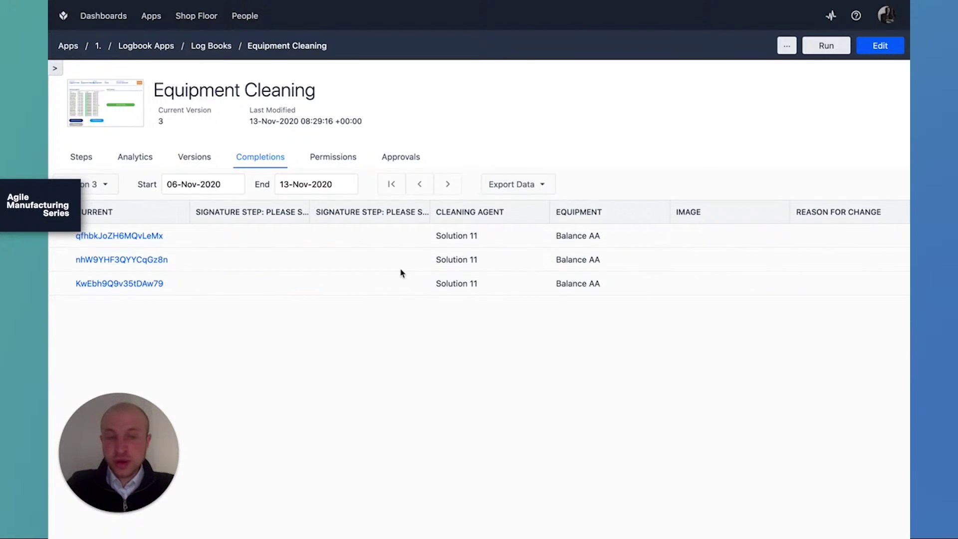
pyautogui.hscroll(-20, 402, 273)
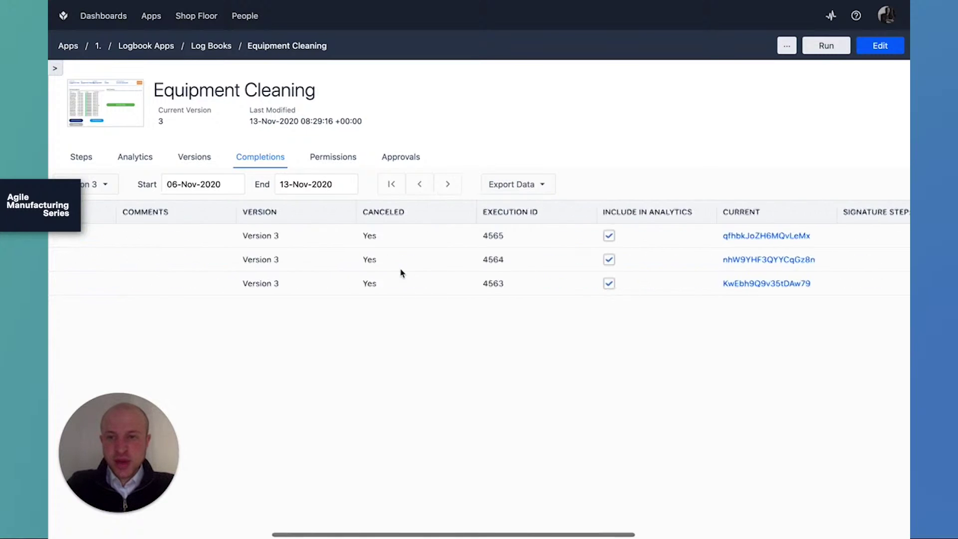
pyautogui.click(103, 185)
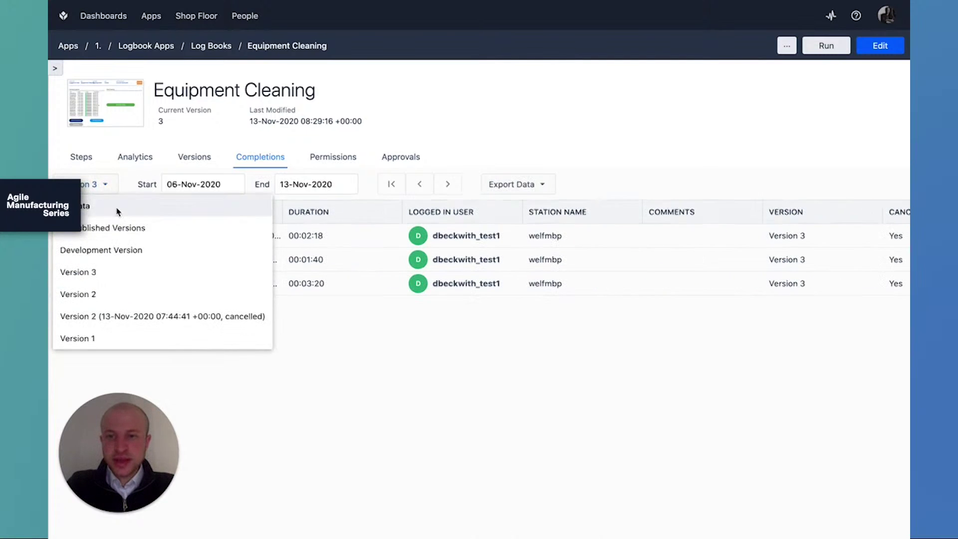
pyautogui.click(114, 209)
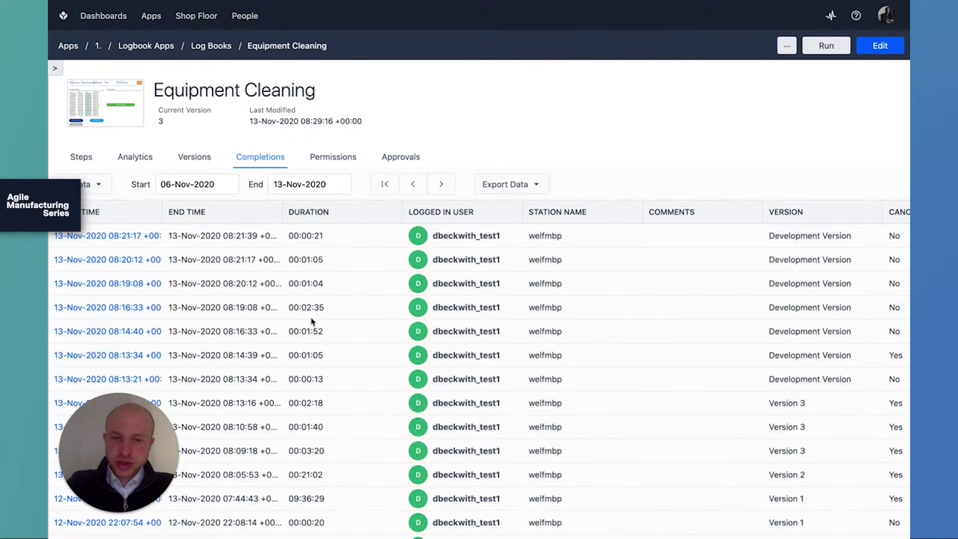
# Scroll through the All Data completions table to review every recorded run.
pyautogui.scroll(-5, 312, 321)
pyautogui.hscroll(10, 312, 321)
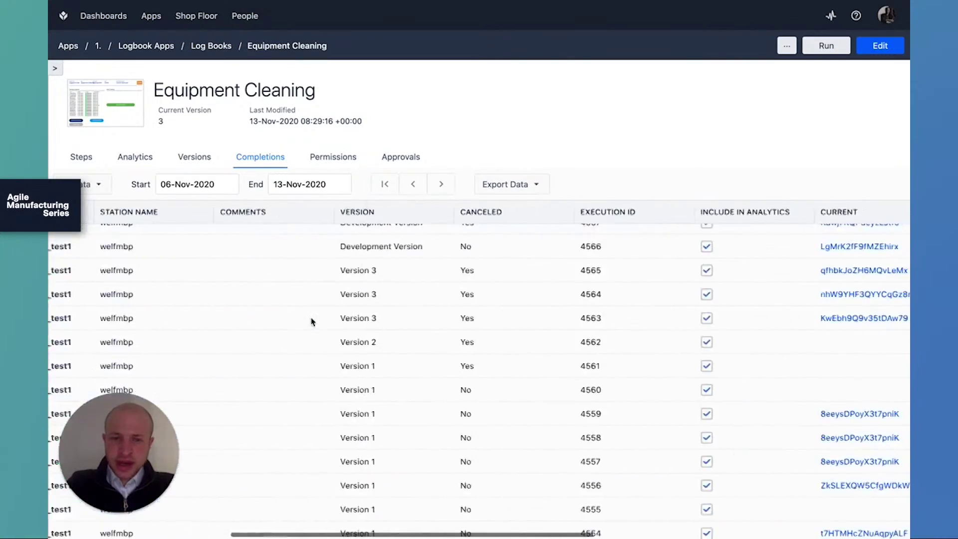
pyautogui.hscroll(10, 311, 318)
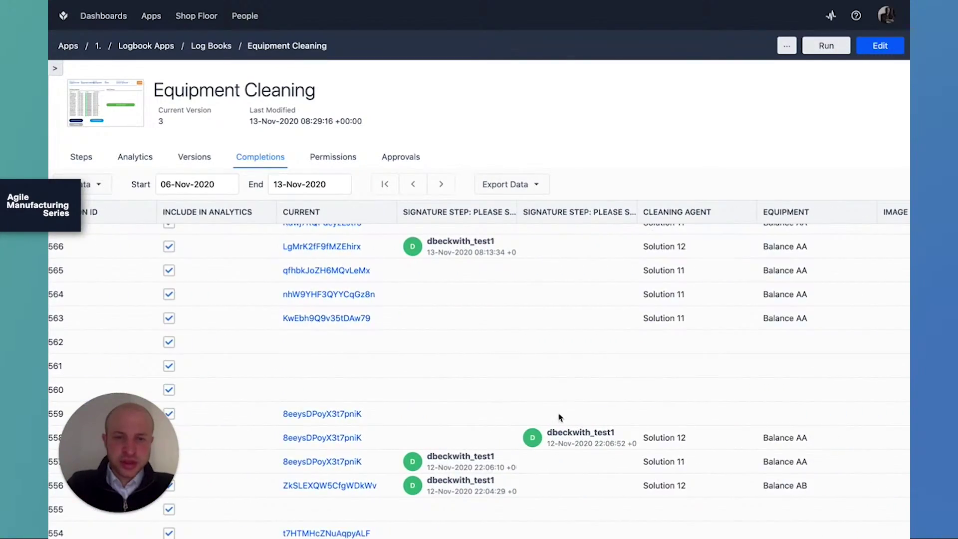
pyautogui.scroll(1, 559, 418)
pyautogui.scroll(3, 638, 462)
pyautogui.hscroll(1, 639, 462)
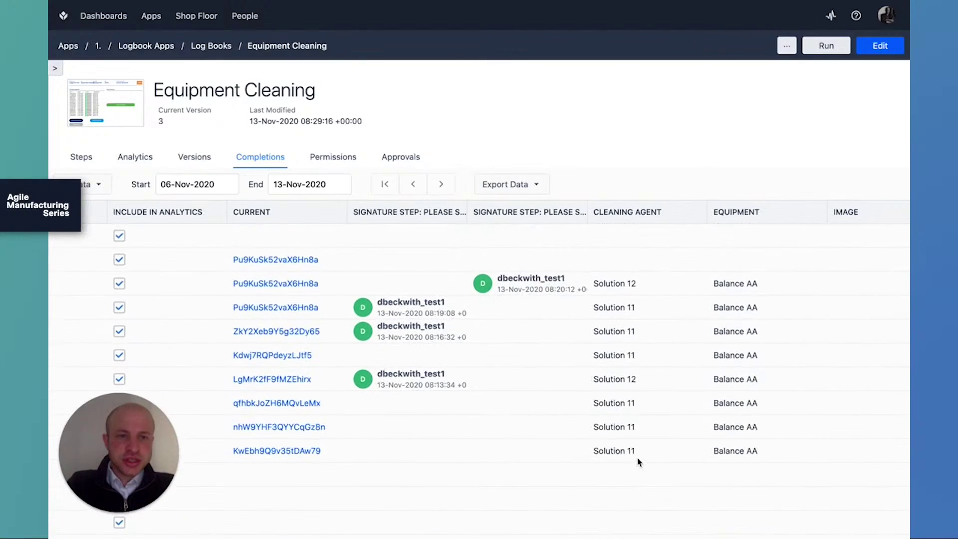
pyautogui.scroll(-10, 638, 462)
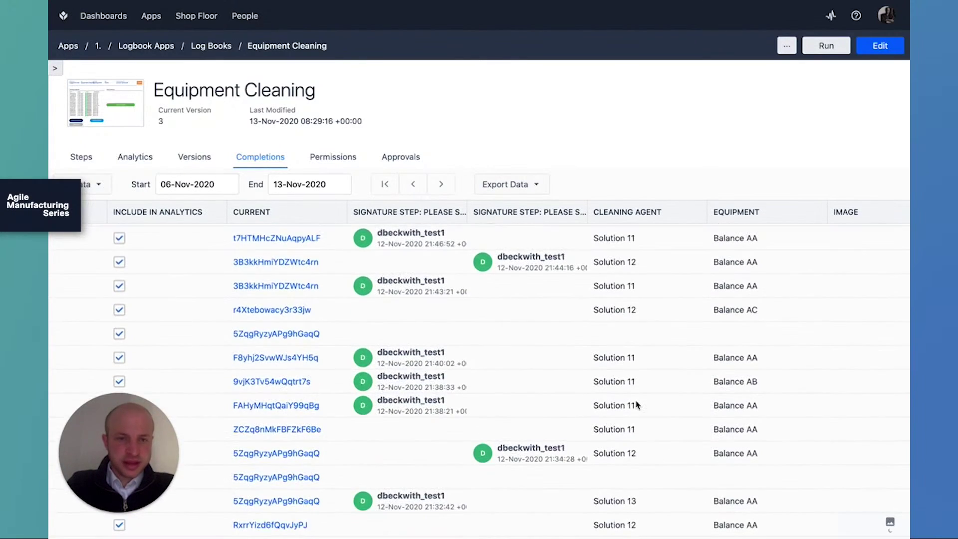
pyautogui.scroll(-5, 591, 348)
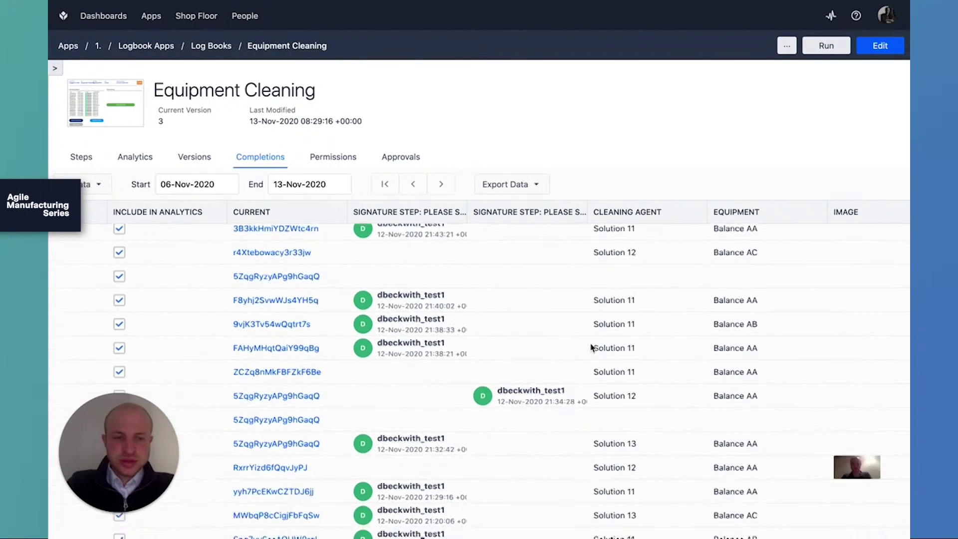
pyautogui.scroll(5, 593, 347)
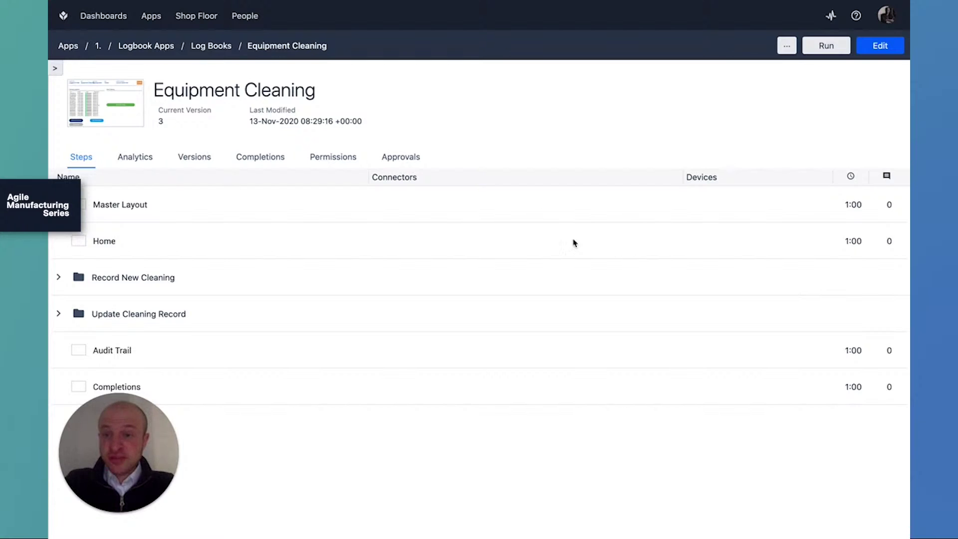
# Add a chart to the middle Analytics column using the One Operation template Process Completions by Date.
pyautogui.click(134, 159)
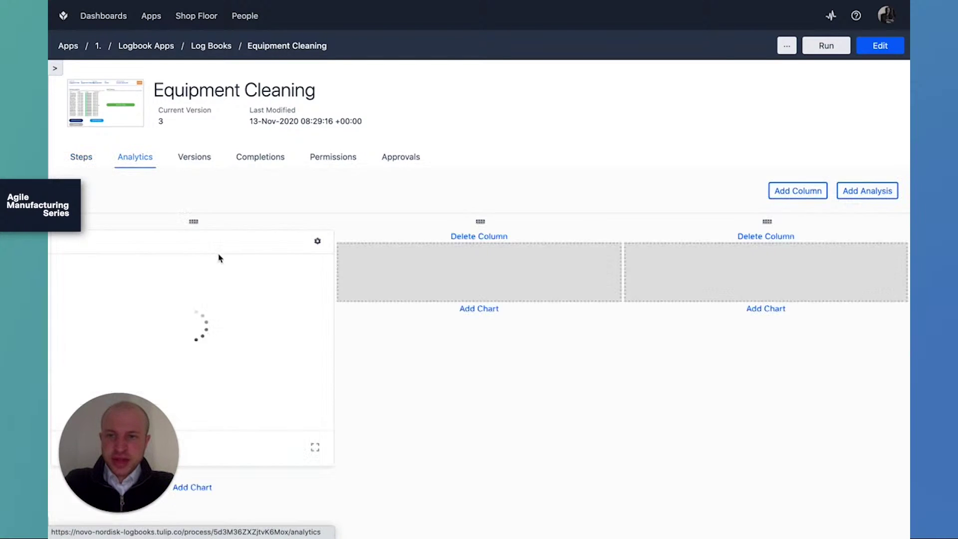
pyautogui.click(479, 310)
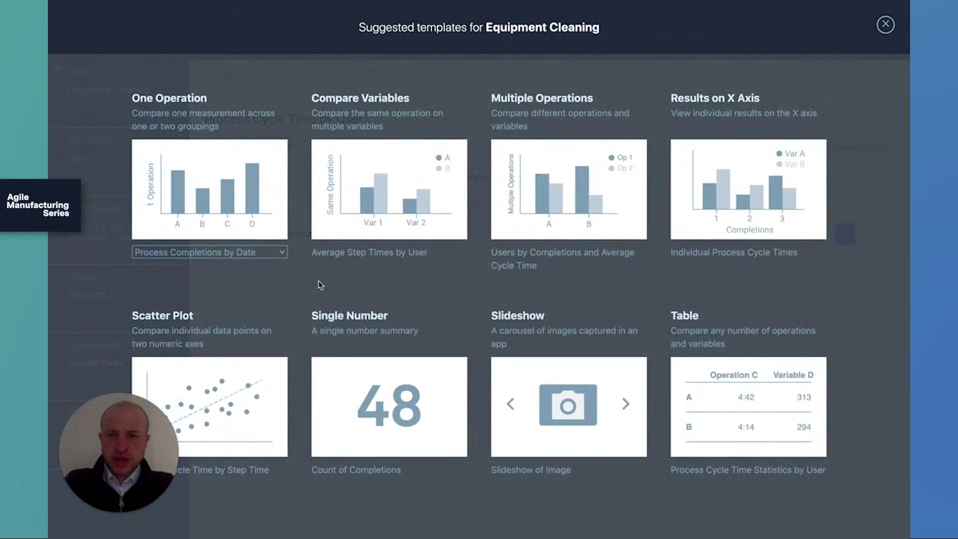
pyautogui.click(256, 254)
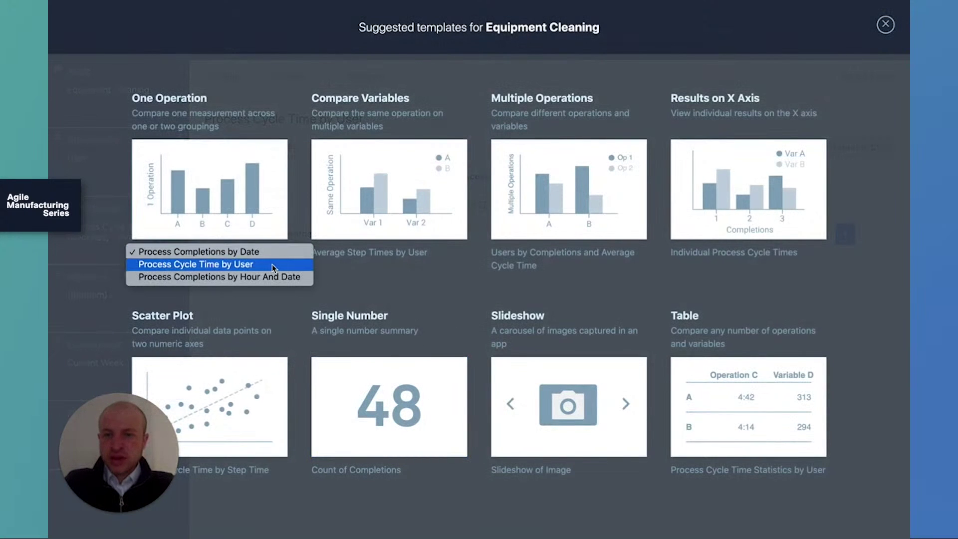
pyautogui.click(302, 188)
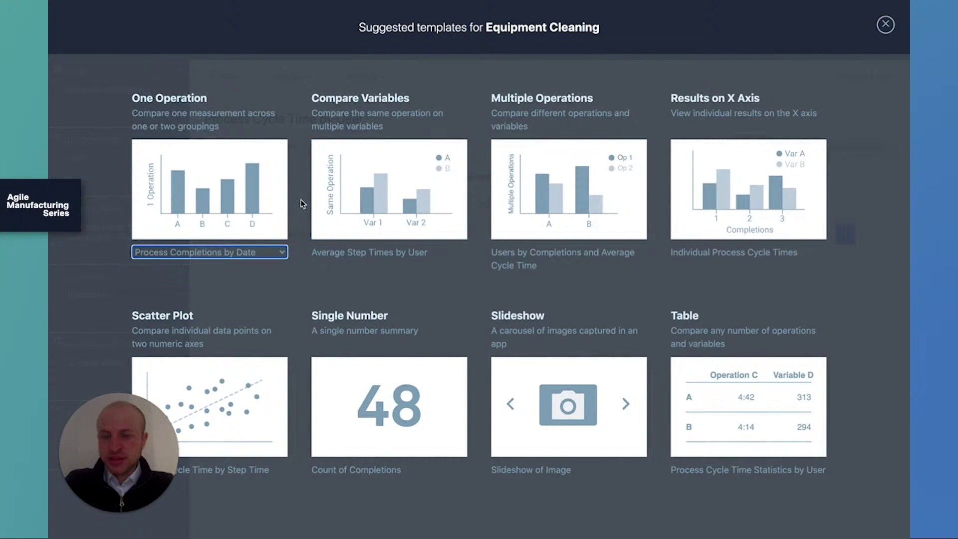
pyautogui.click(272, 204)
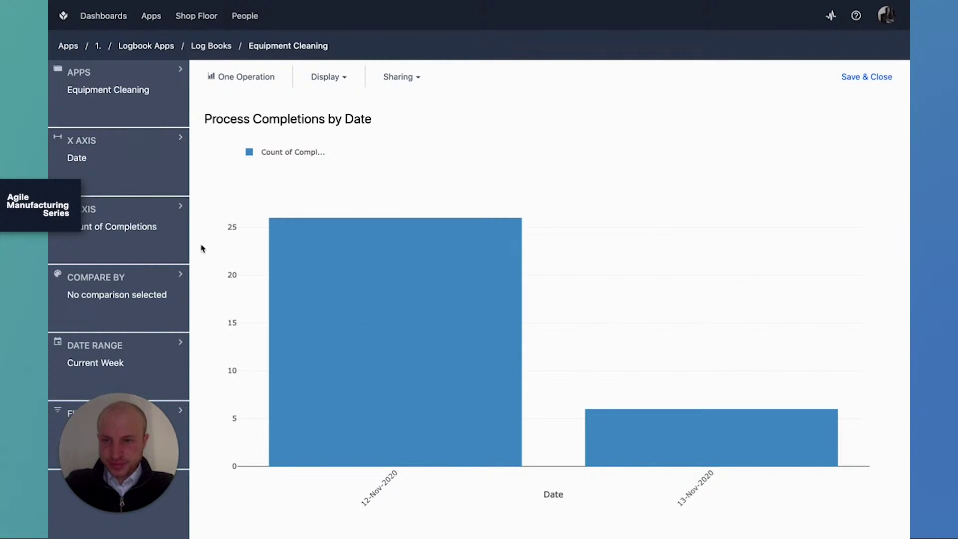
# Change the chart's Y axis value to the Process Cycle Time (Average) completion field.
pyautogui.click(146, 223)
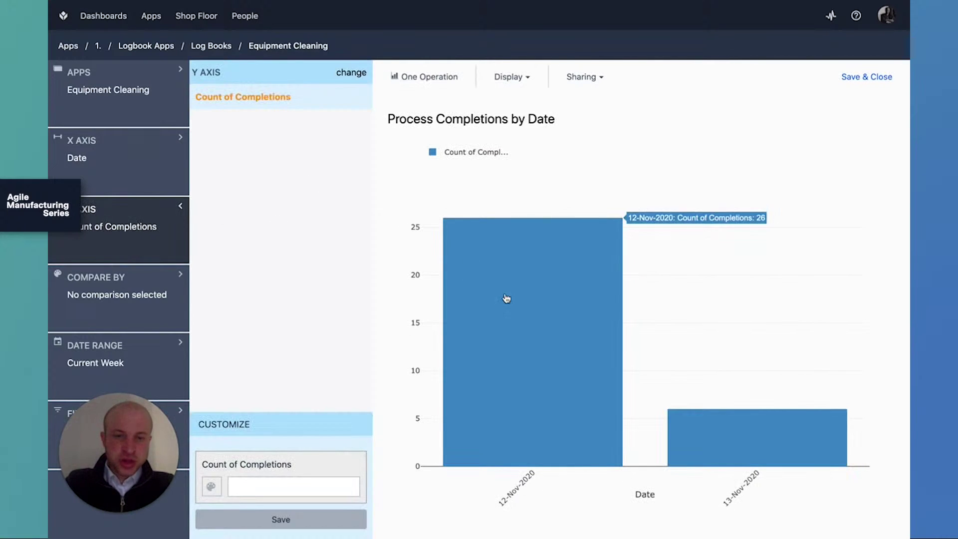
pyautogui.moveTo(502, 369)
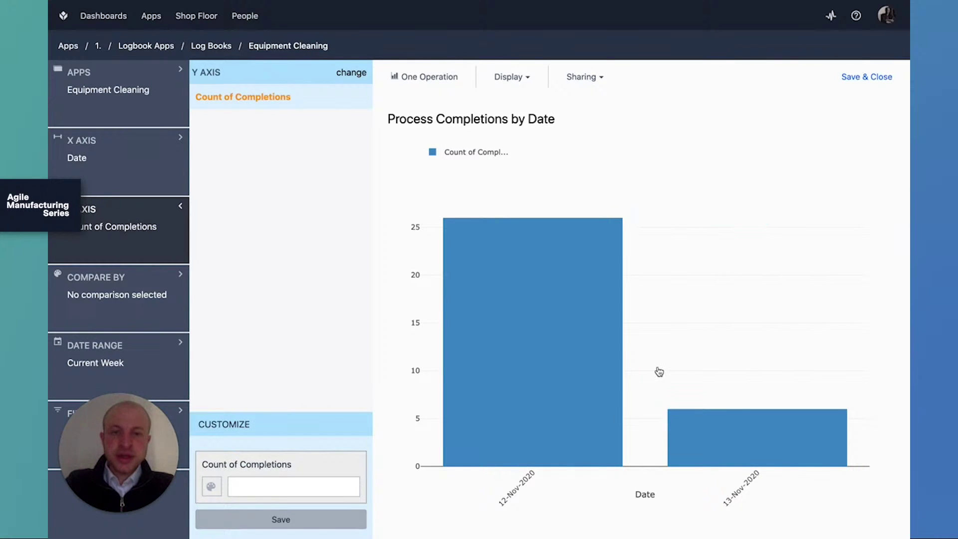
pyautogui.click(251, 106)
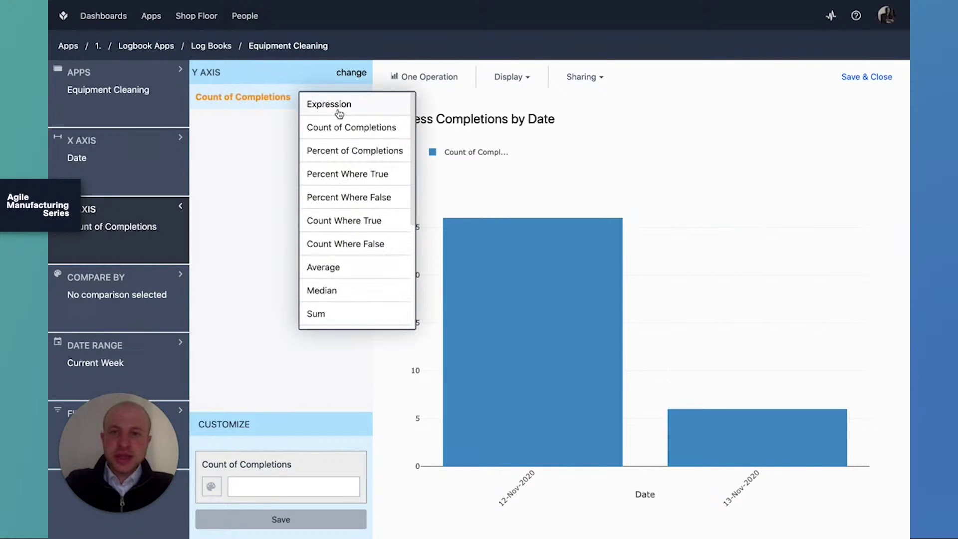
pyautogui.scroll(-3, 388, 193)
pyautogui.scroll(-4, 359, 220)
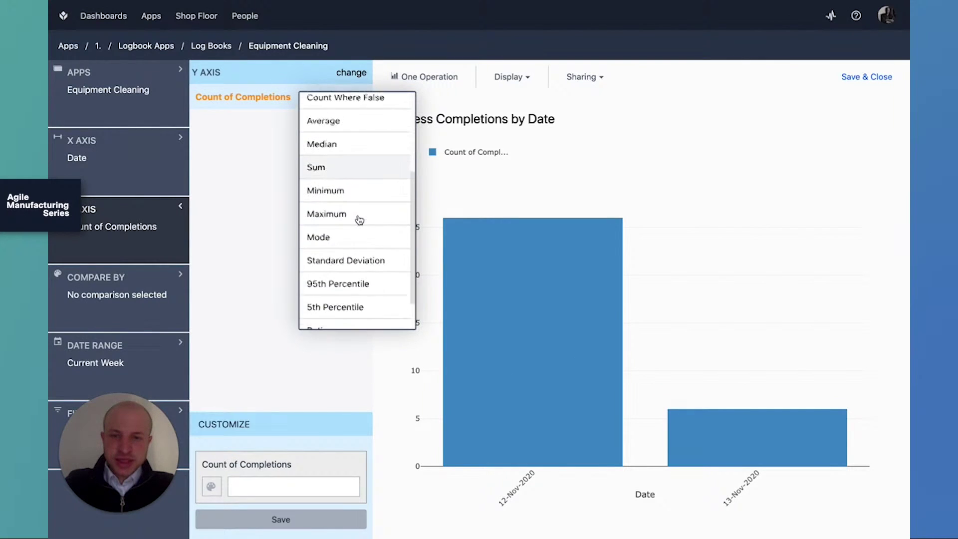
pyautogui.click(253, 223)
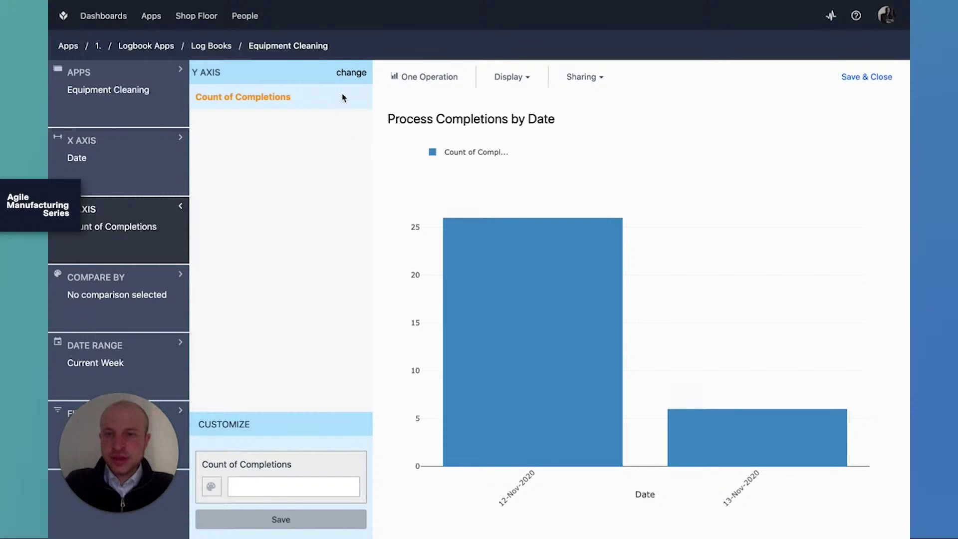
pyautogui.click(356, 79)
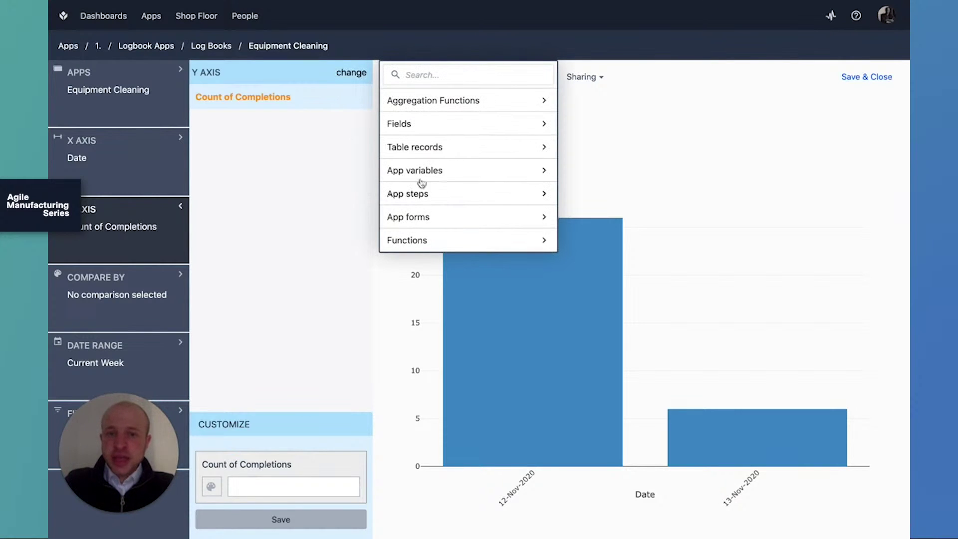
pyautogui.click(458, 131)
pyautogui.scroll(-5, 486, 169)
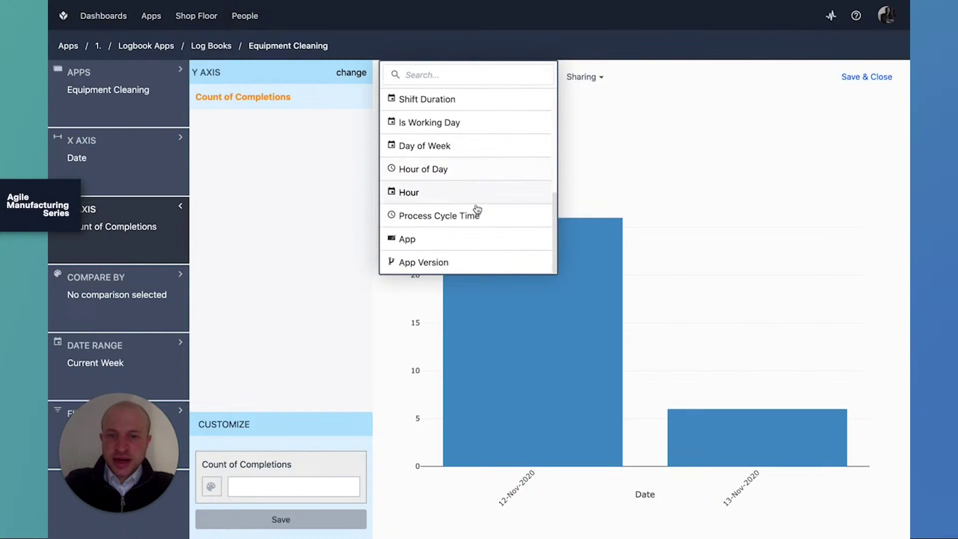
pyautogui.click(476, 214)
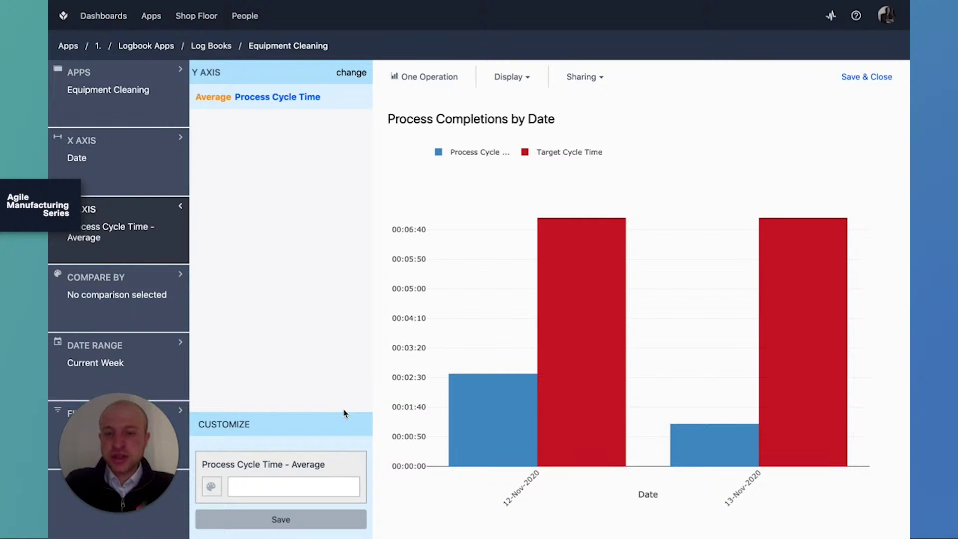
# Leave the chart's Date Range on Current Week and save it to the Analytics tab.
pyautogui.click(167, 359)
pyautogui.click(274, 76)
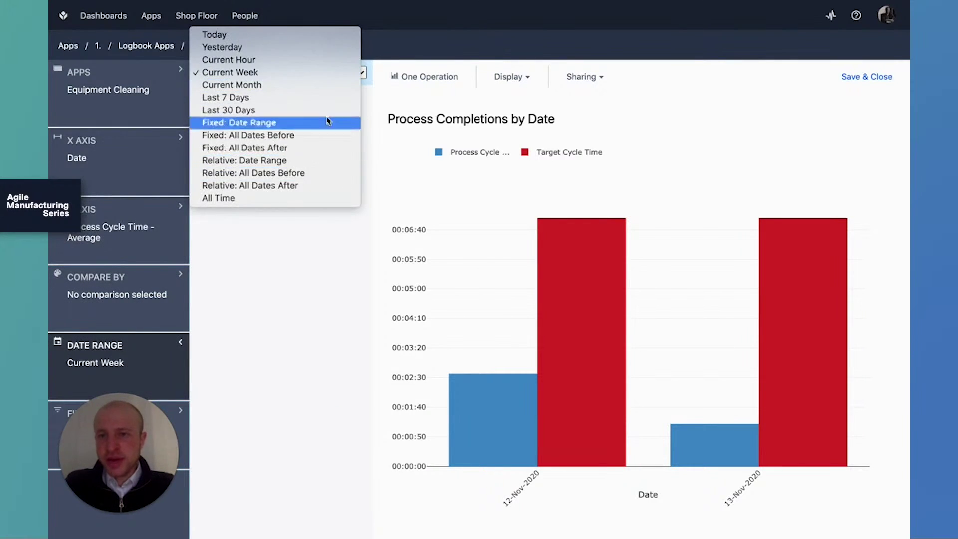
pyautogui.click(321, 274)
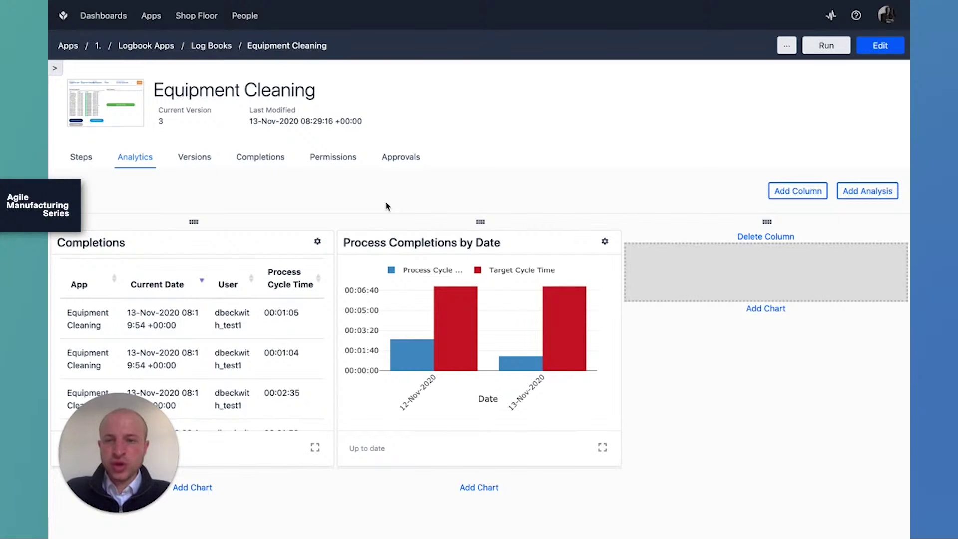
# Check the Equipment Cleaning Versions history, then bring up its Permissions list.
pyautogui.click(200, 161)
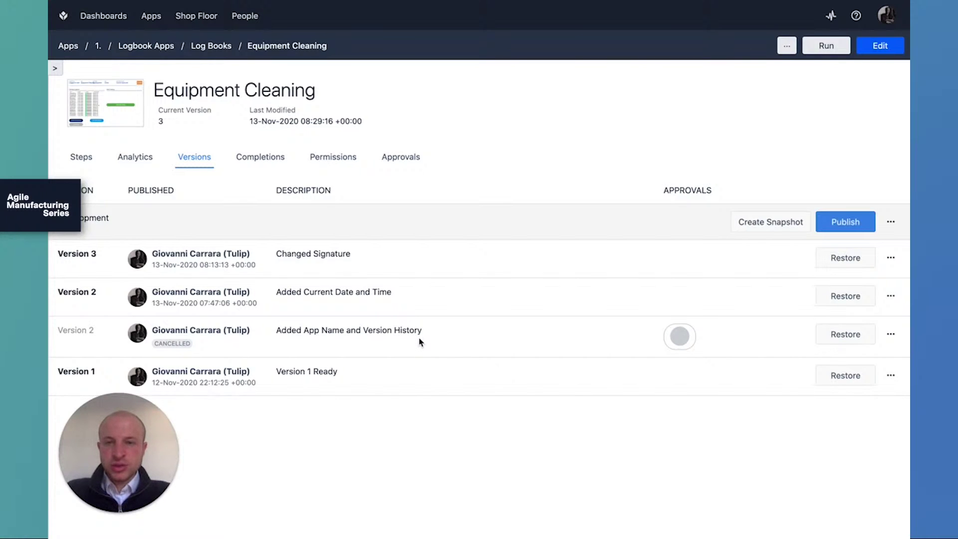
pyautogui.click(345, 157)
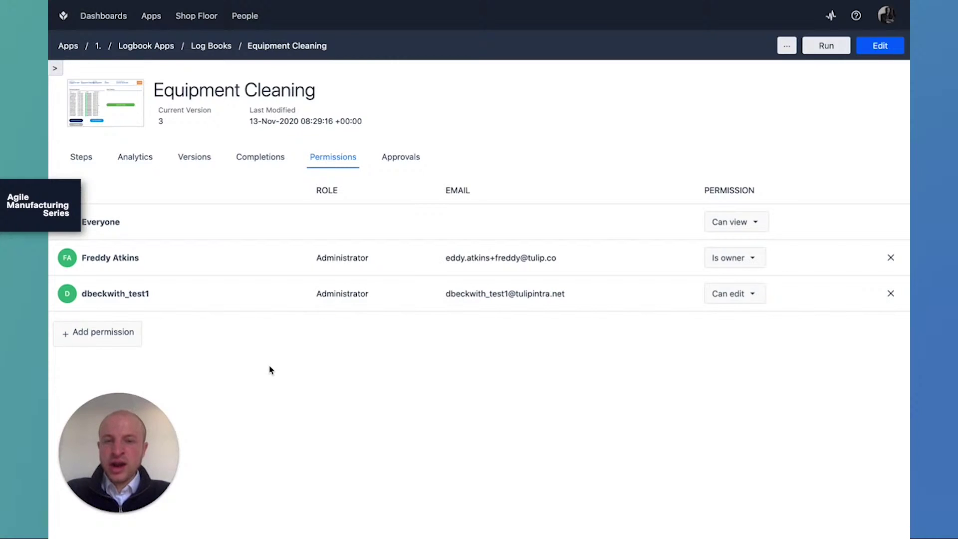
# Add Supervisor User to the app's permissions with Can view access.
pyautogui.click(125, 334)
pyautogui.click(150, 360)
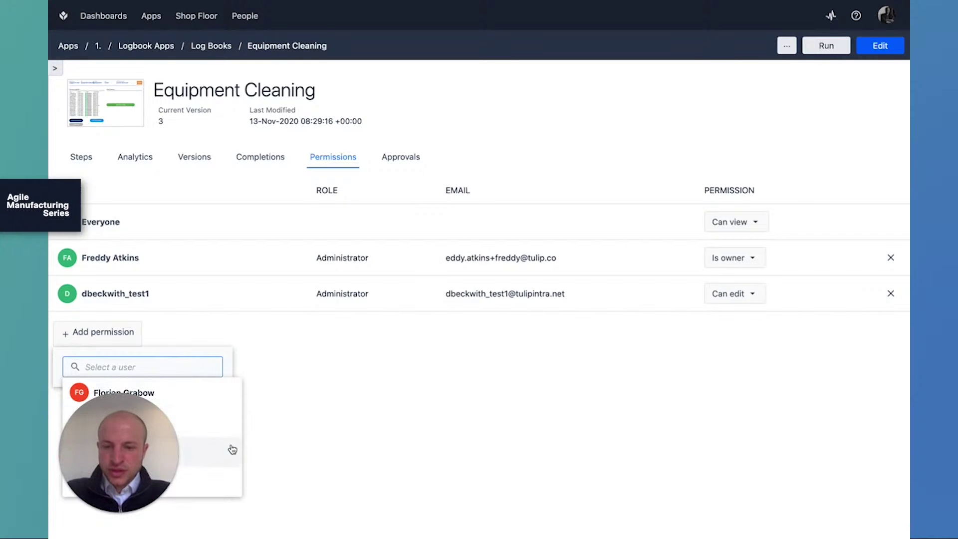
pyautogui.click(232, 462)
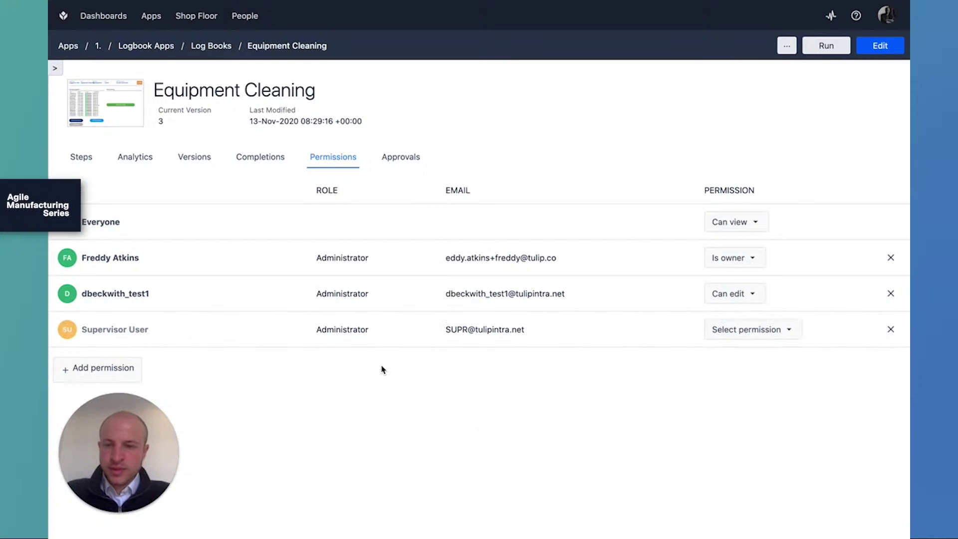
pyautogui.click(754, 336)
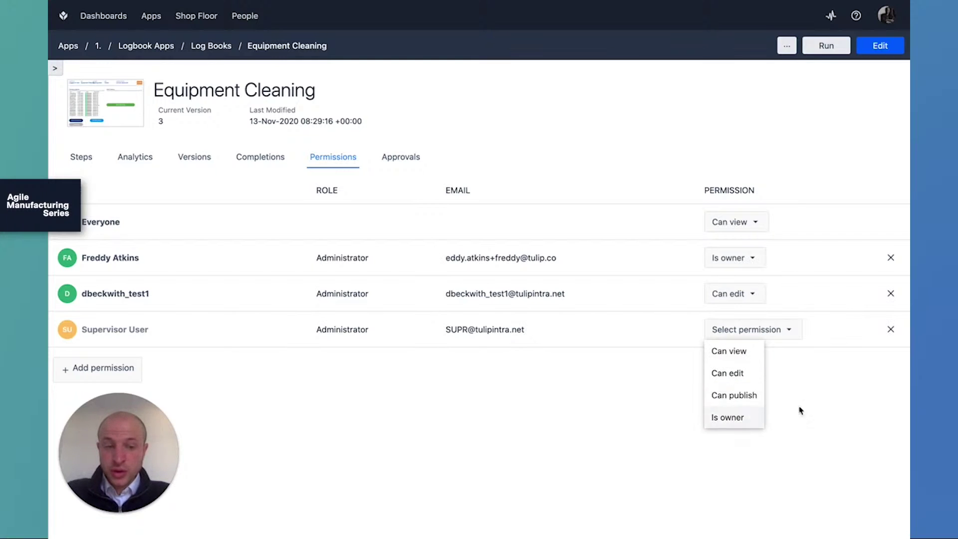
pyautogui.click(756, 360)
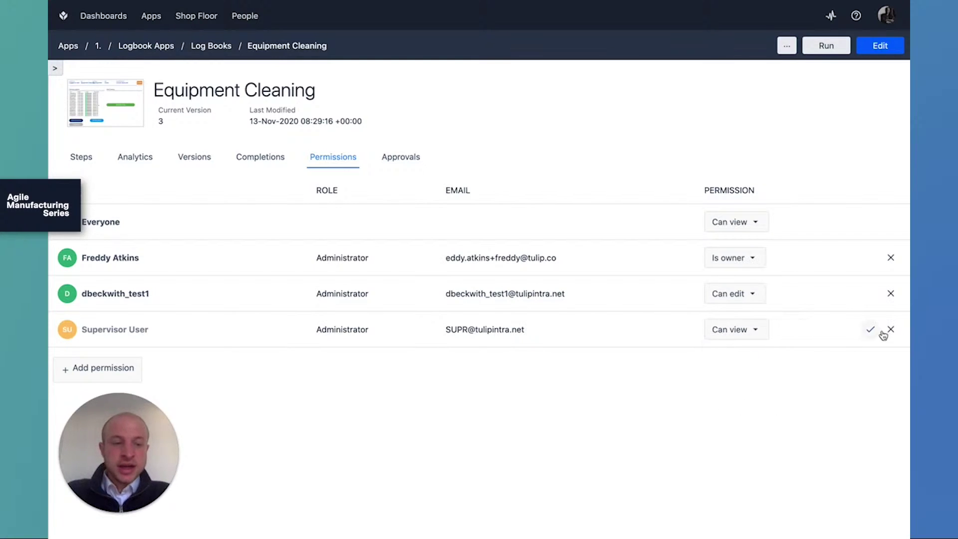
pyautogui.click(869, 331)
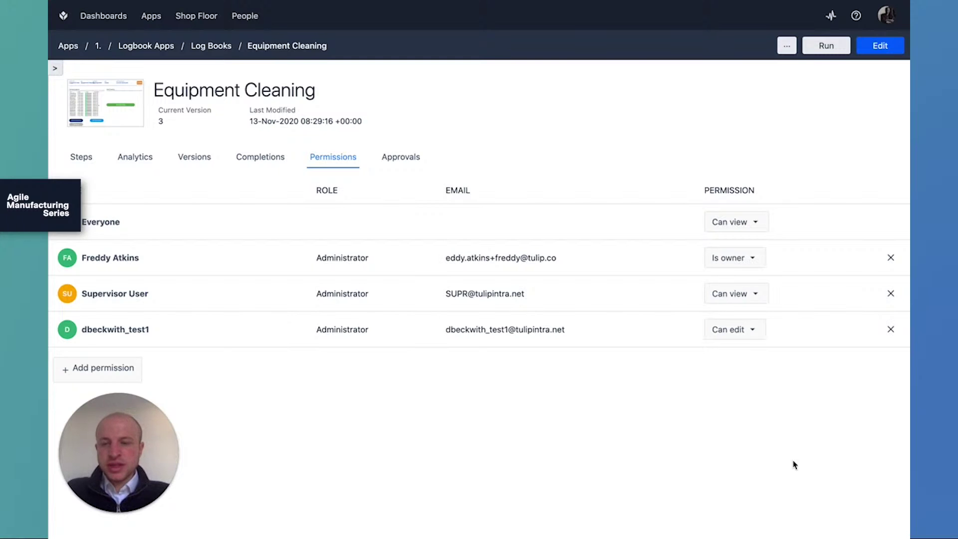
# From the Approvals tab, bring up the Engineering Equipment Approvers dialog.
pyautogui.click(412, 157)
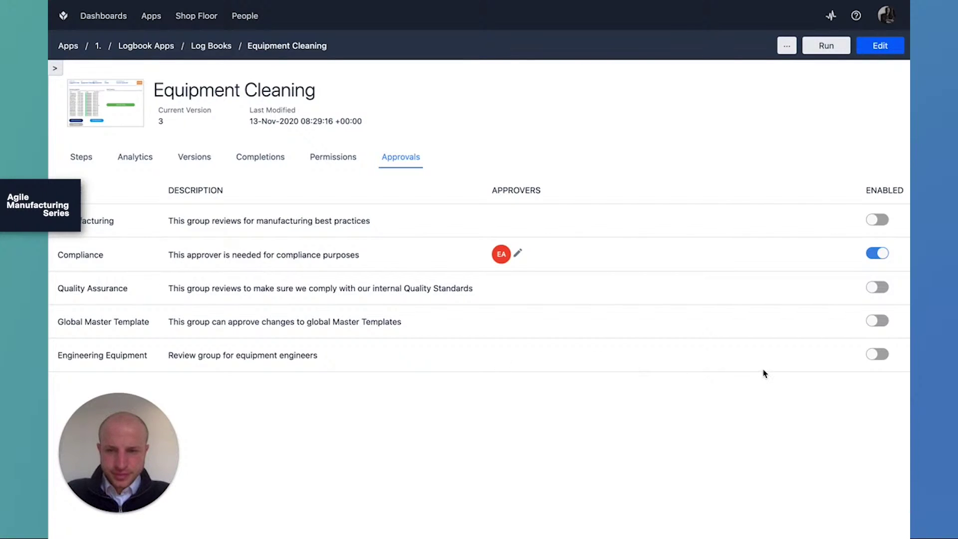
pyautogui.click(887, 358)
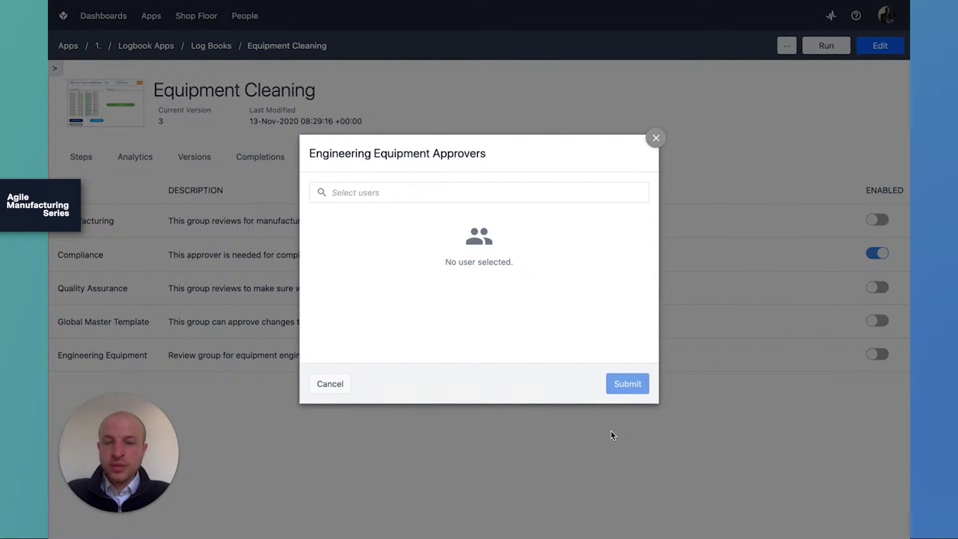
# Search for the account owner by name and submit them as Engineering Equipment approver.
pyautogui.click(435, 190)
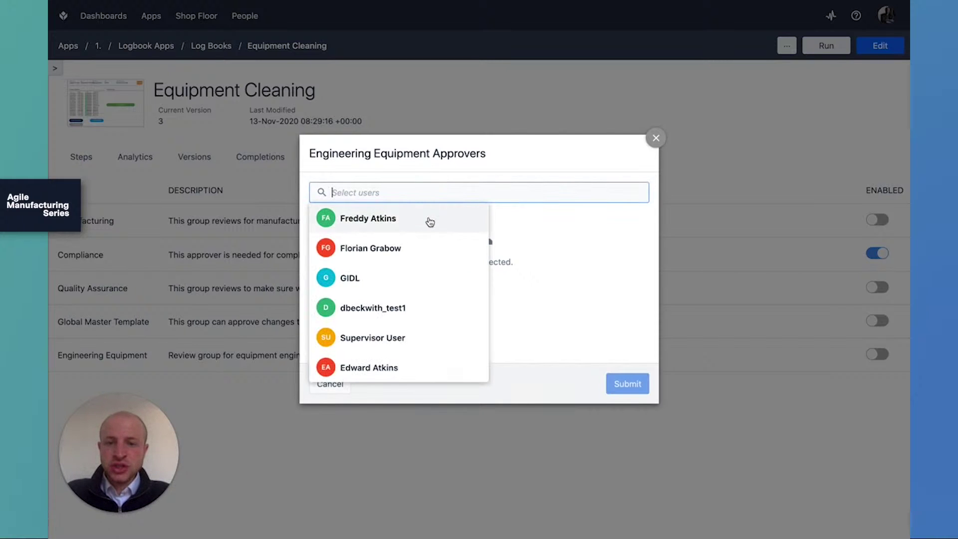
pyautogui.click(424, 365)
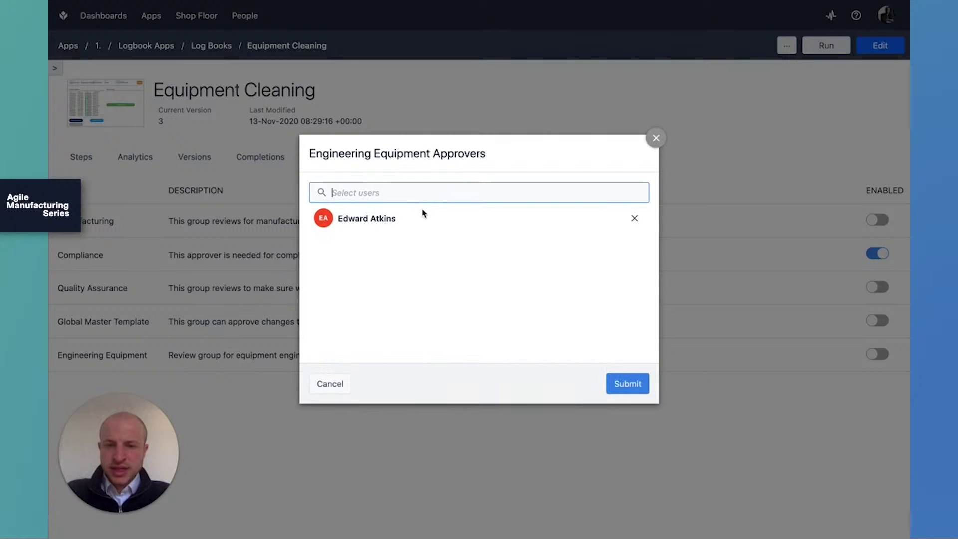
pyautogui.click(625, 386)
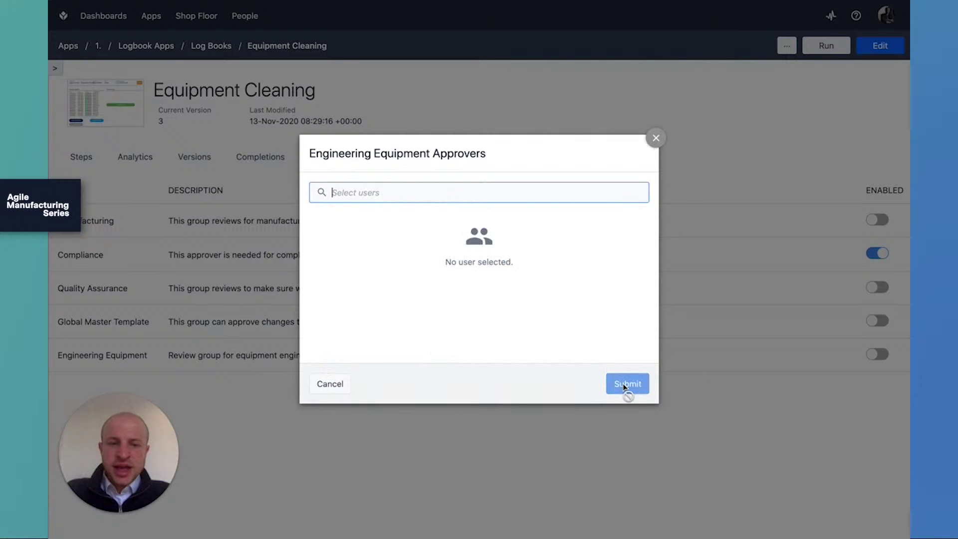
pyautogui.write('edwar')
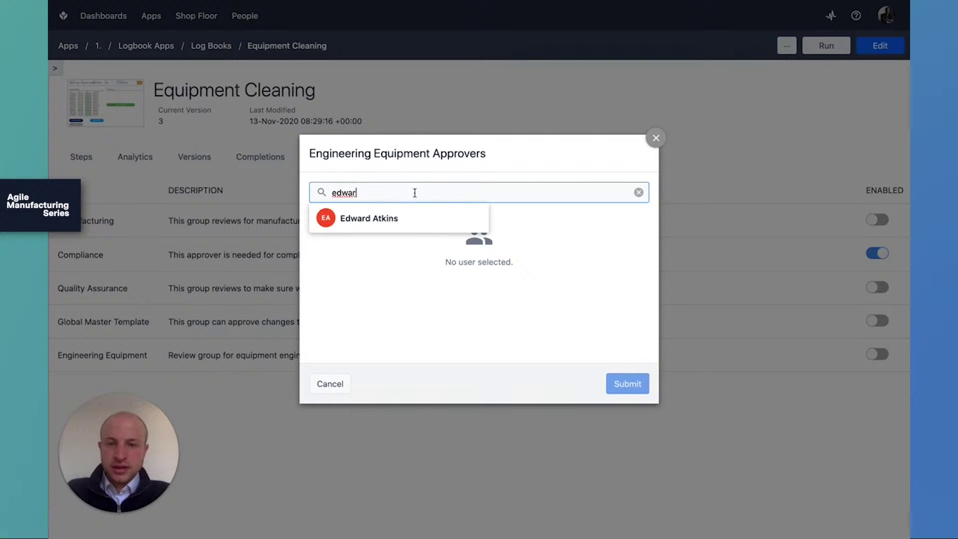
pyautogui.click(398, 217)
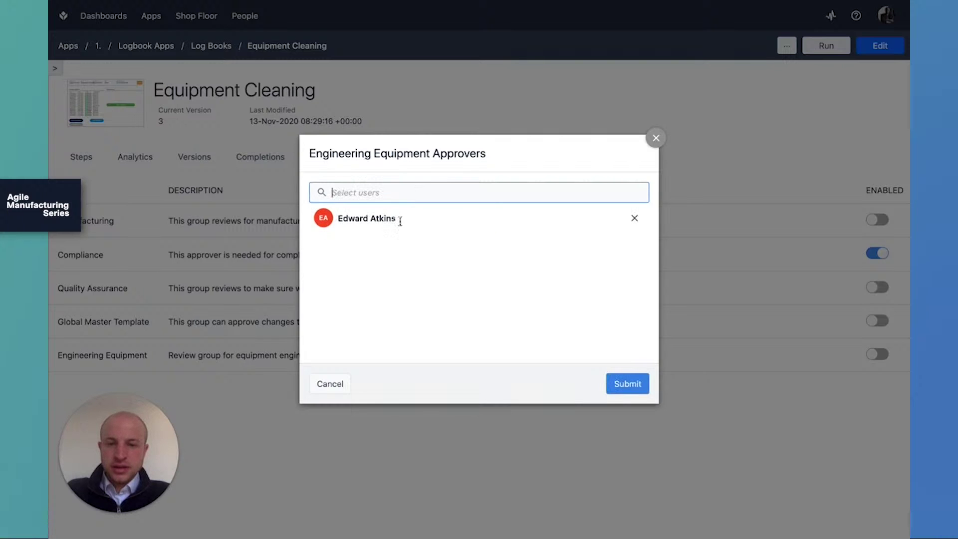
pyautogui.click(638, 385)
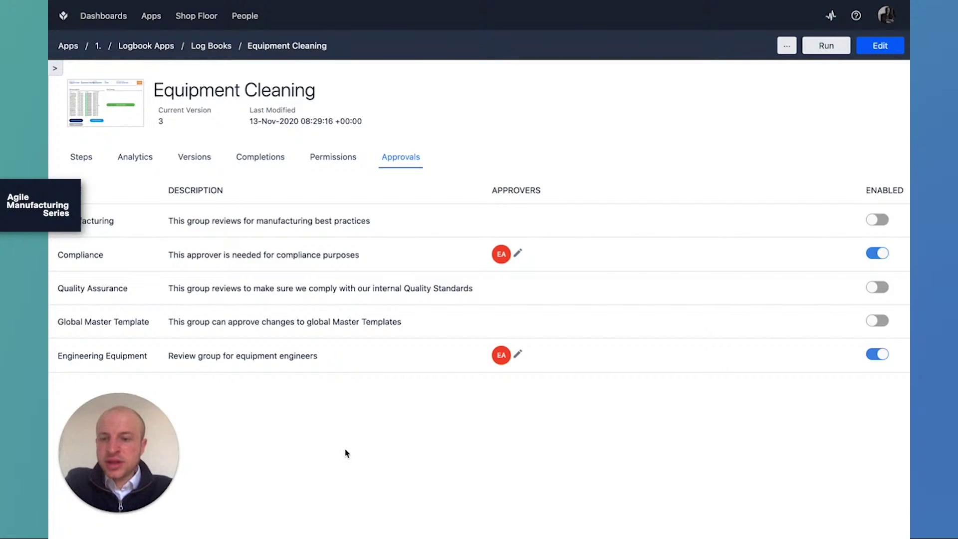
# Switch Dashboards to DHR and scroll through its open reviews and Review time chart.
pyautogui.click(119, 20)
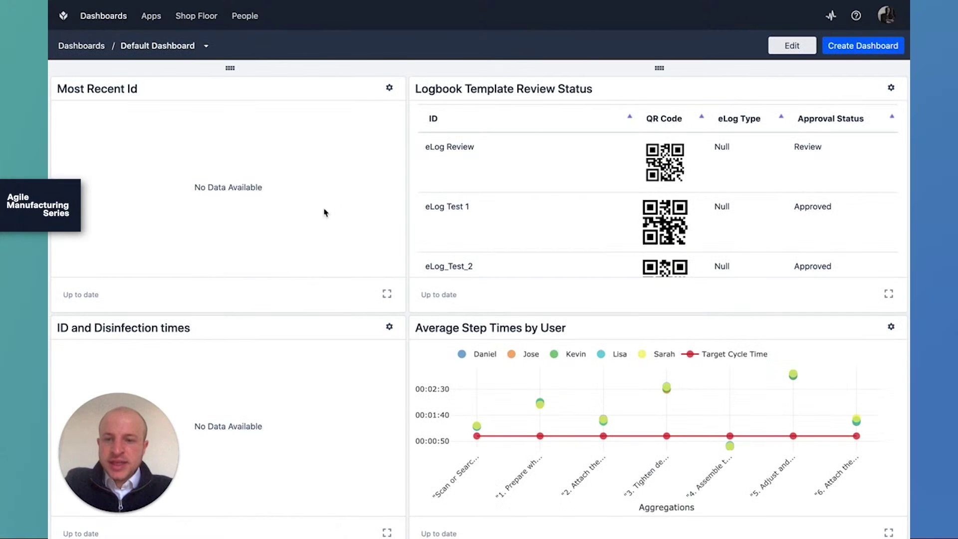
pyautogui.click(206, 47)
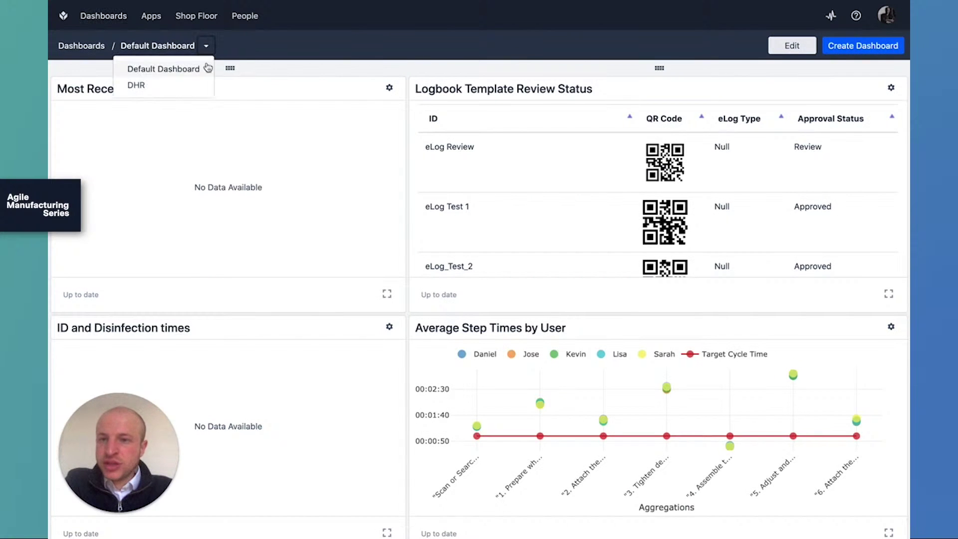
pyautogui.click(190, 84)
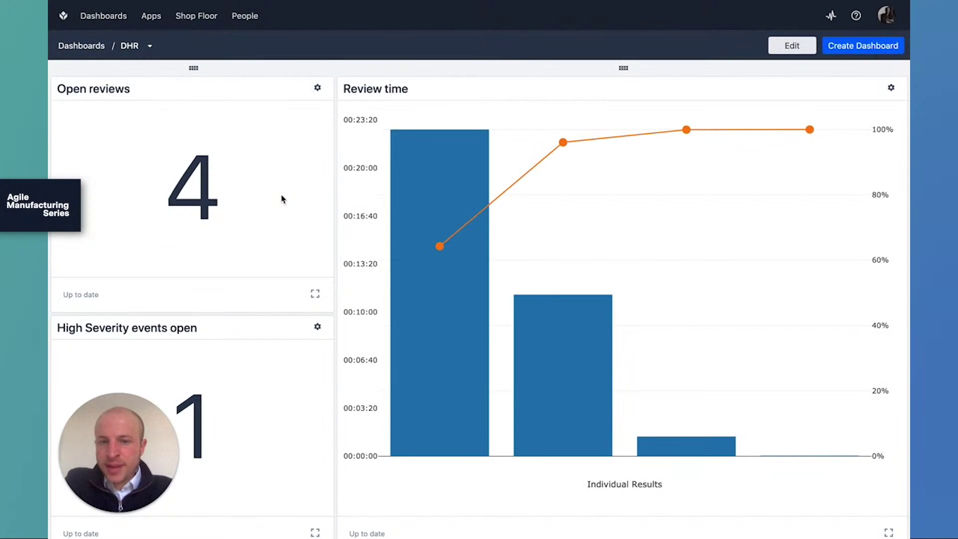
pyautogui.scroll(-2, 282, 199)
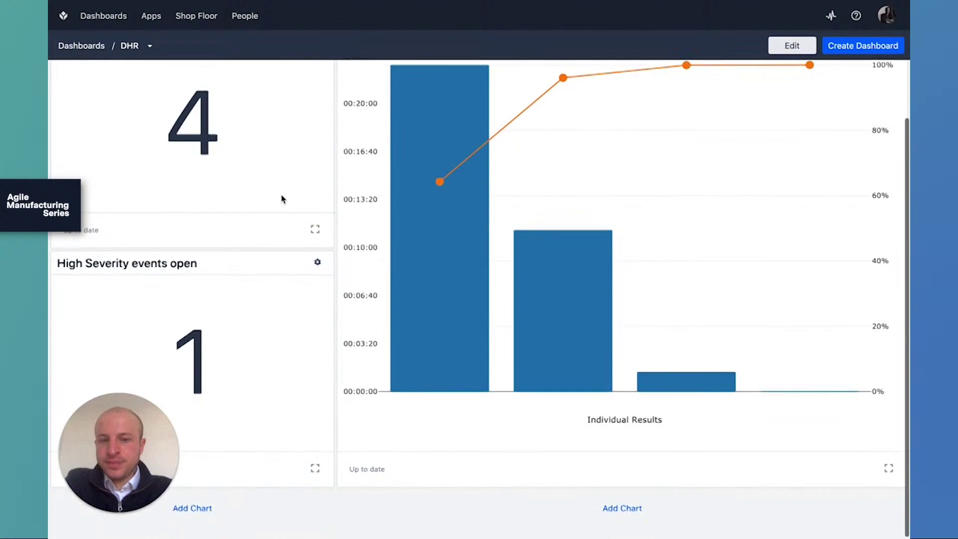
pyautogui.scroll(2, 282, 199)
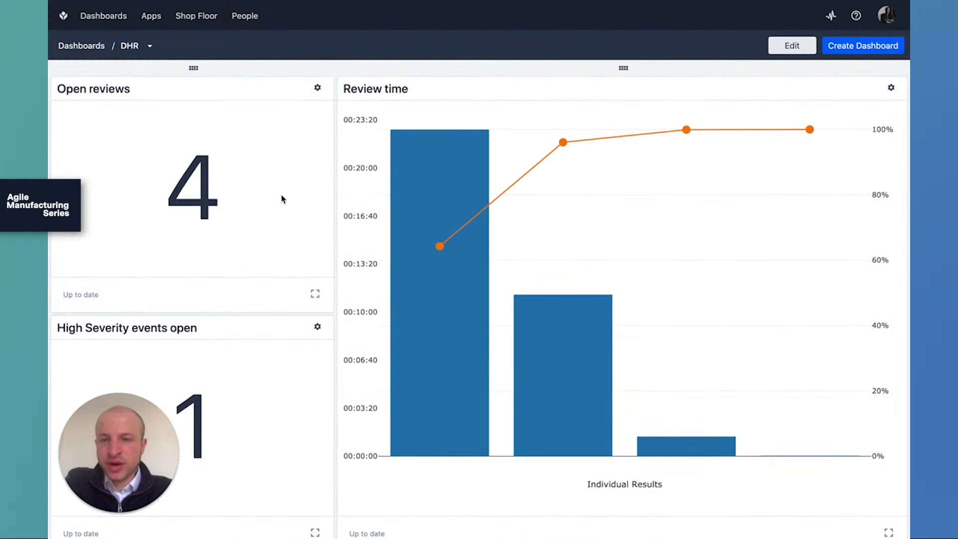
pyautogui.scroll(-2, 341, 242)
pyautogui.scroll(2, 341, 241)
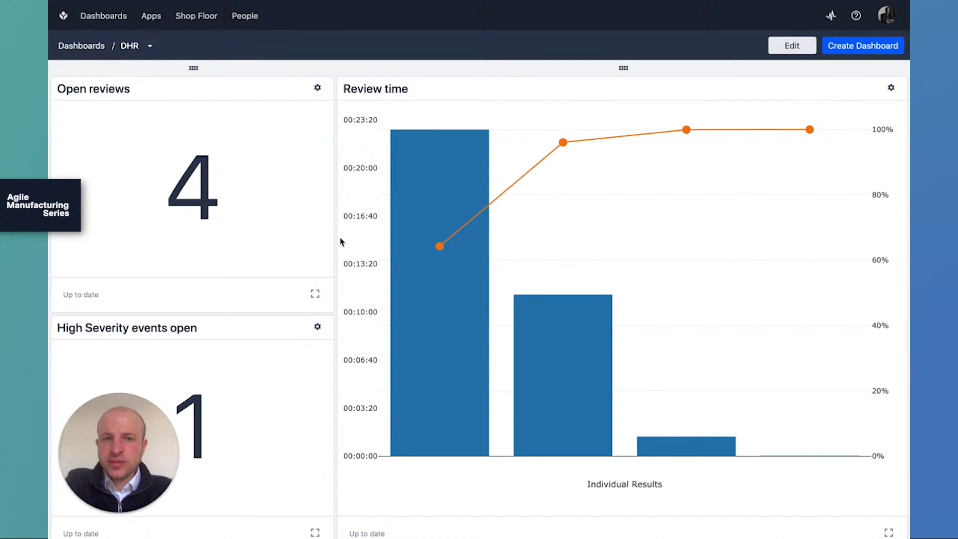
# Check the Bath station's available app versions without changing them, then view the 12-account Users list.
pyautogui.click(206, 20)
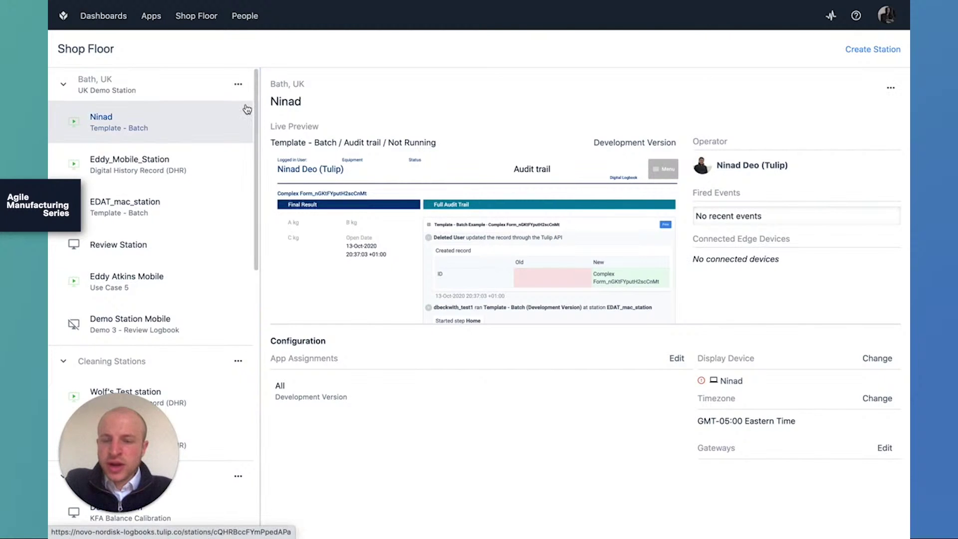
pyautogui.click(677, 358)
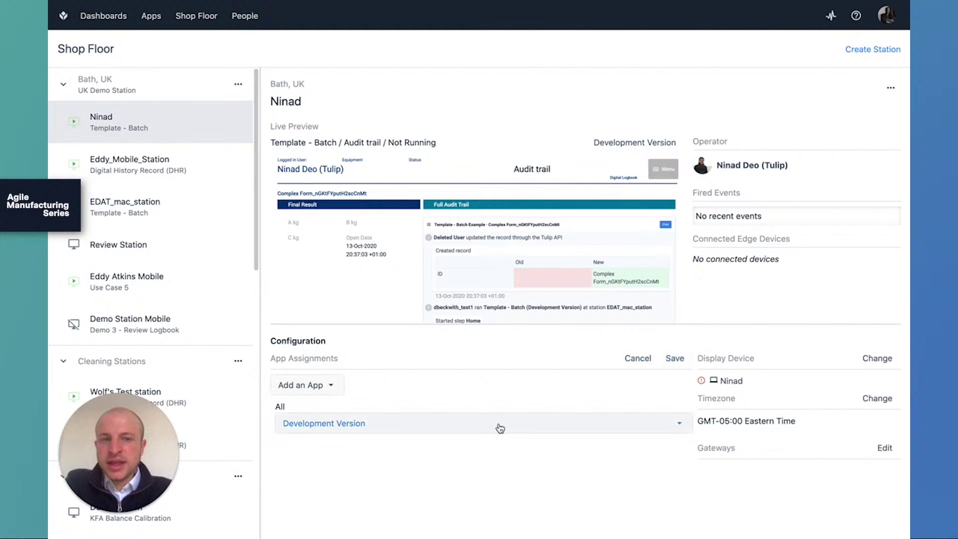
pyautogui.click(500, 429)
pyautogui.click(456, 478)
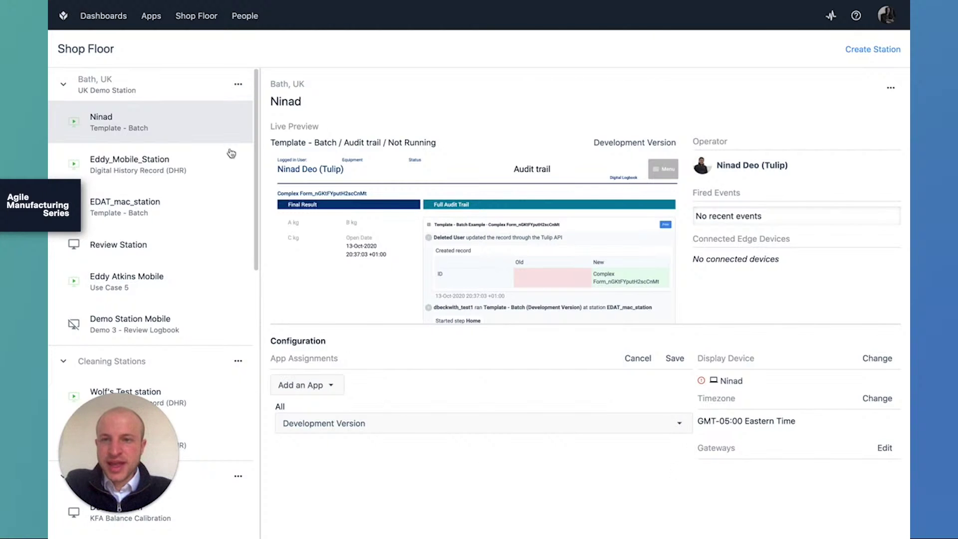
pyautogui.click(237, 20)
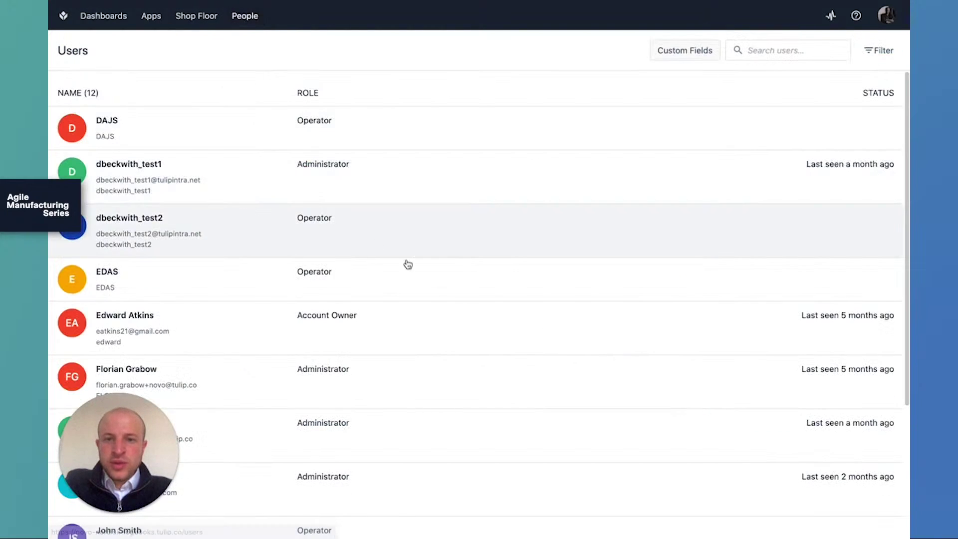
# Scroll the Users list and open an Administrator account's detail page.
pyautogui.scroll(-4, 453, 304)
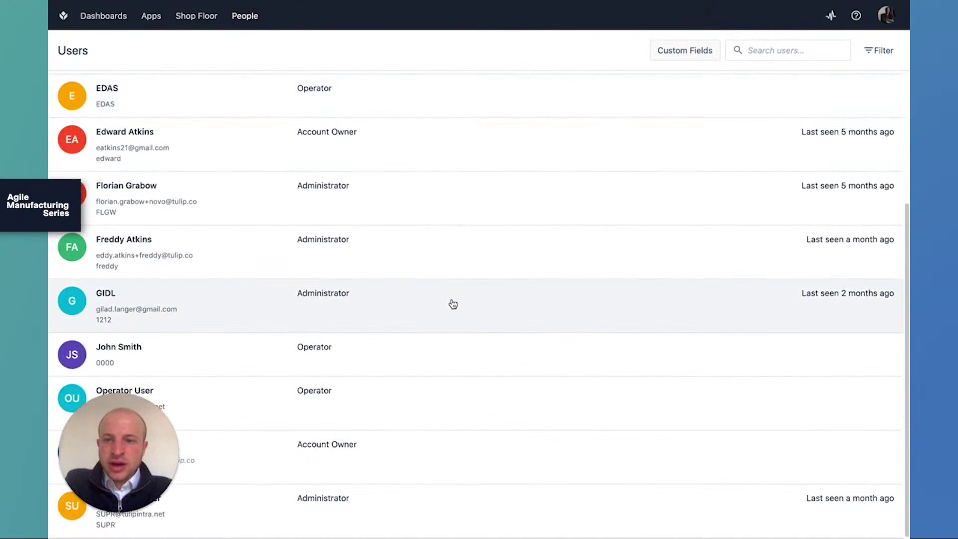
pyautogui.scroll(4, 592, 312)
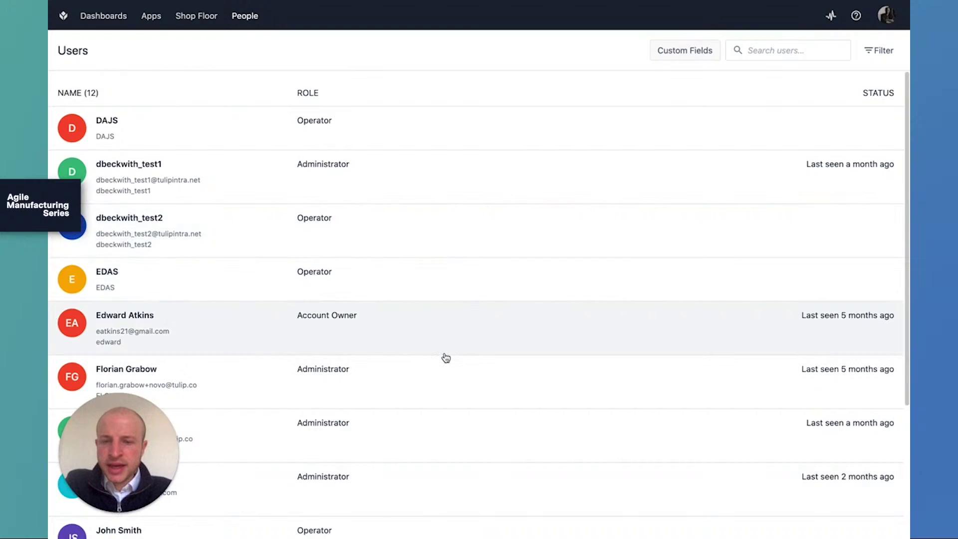
pyautogui.scroll(-4, 445, 358)
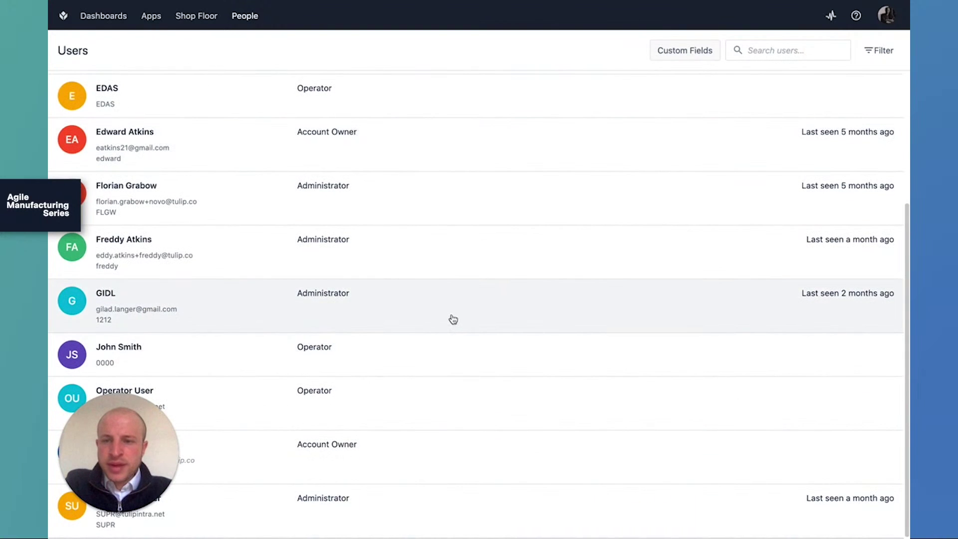
pyautogui.click(457, 319)
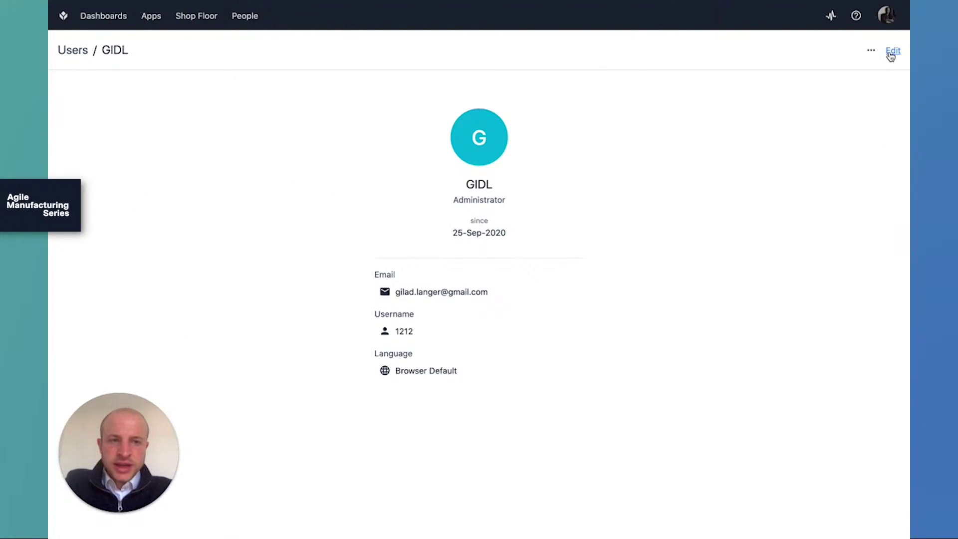